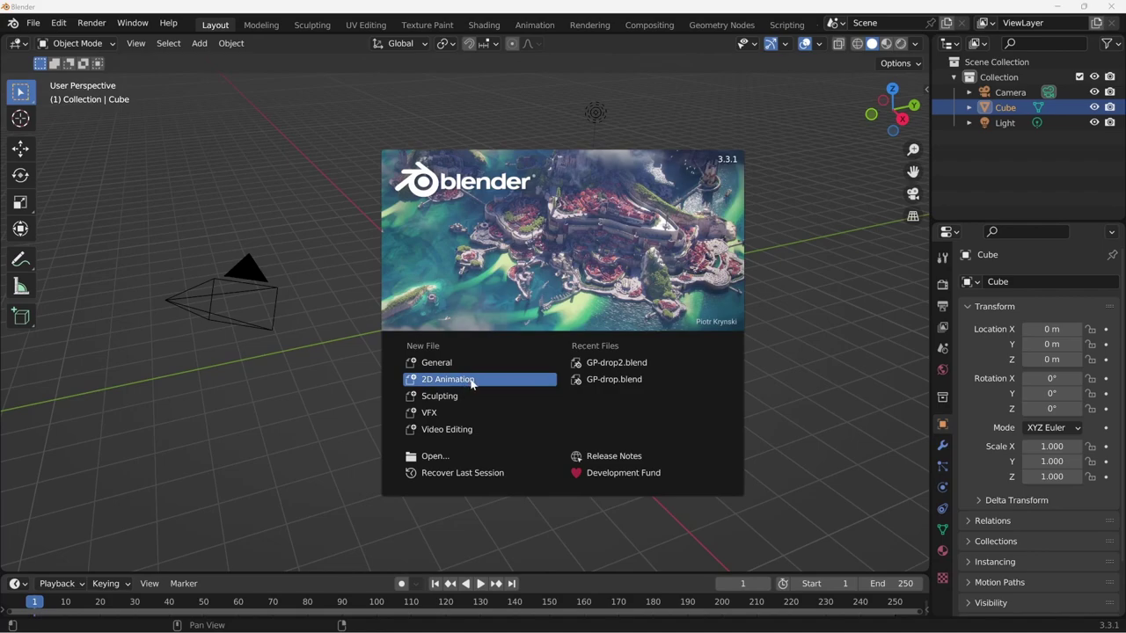
# Close the splash with 2D Animation, then reload a fresh 2D Animation template via File > New
pyautogui.click(471, 383)
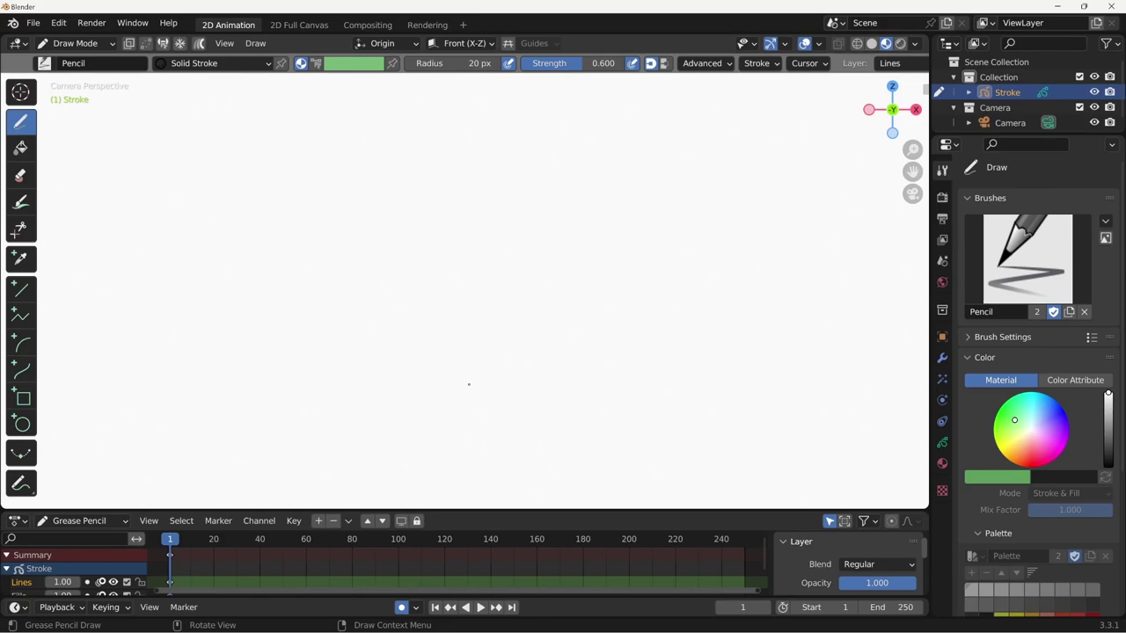
pyautogui.click(37, 29)
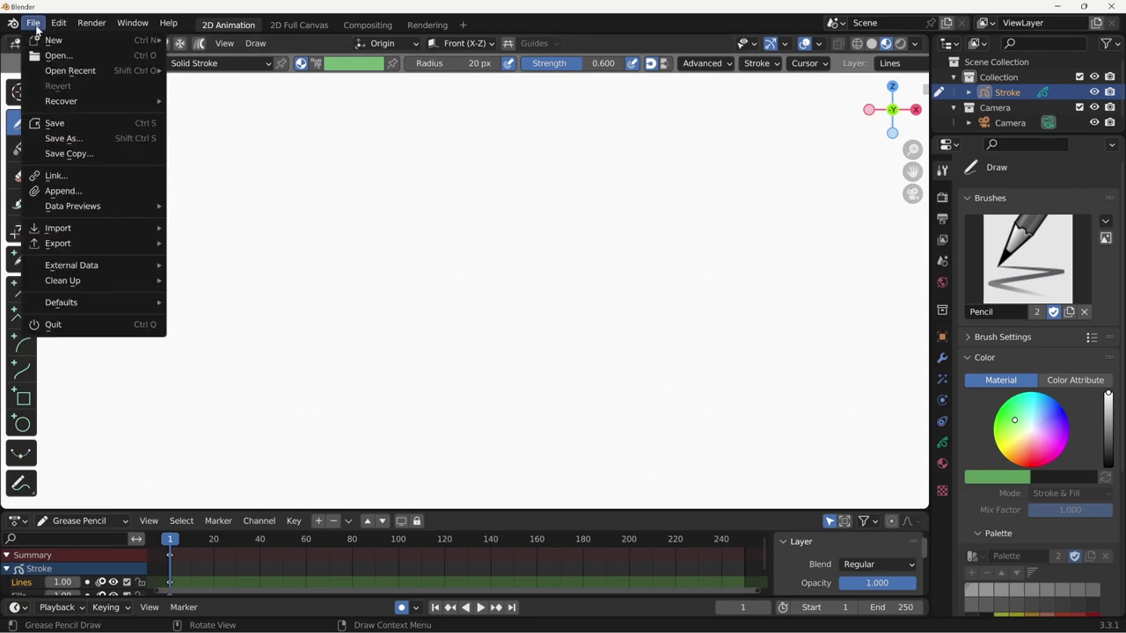
pyautogui.moveTo(54, 39)
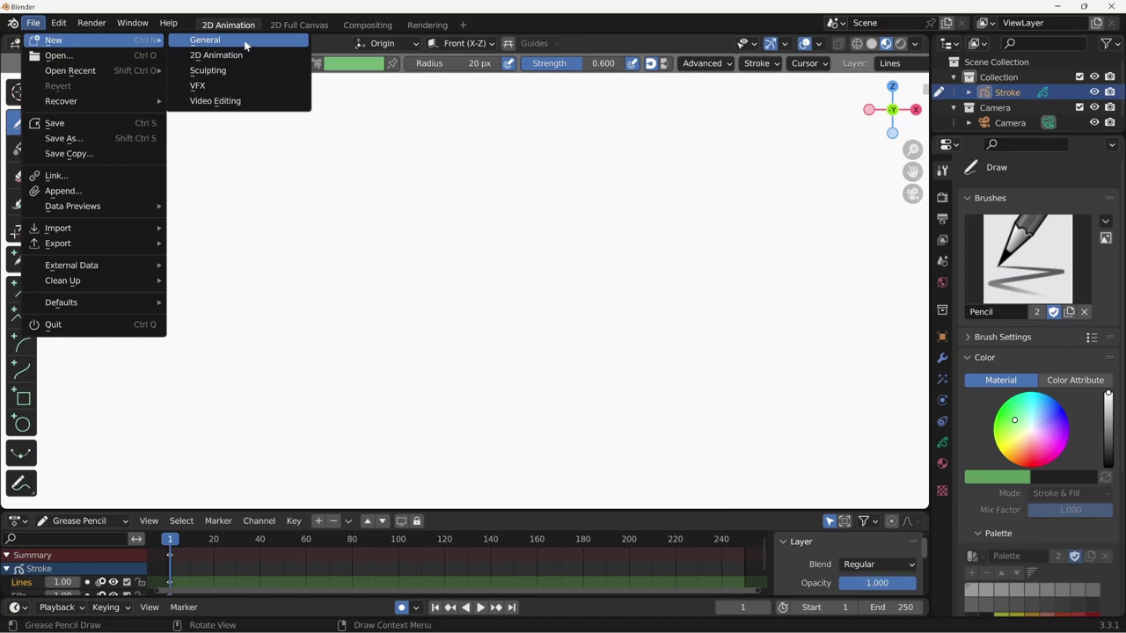
pyautogui.click(244, 41)
pyautogui.click(33, 23)
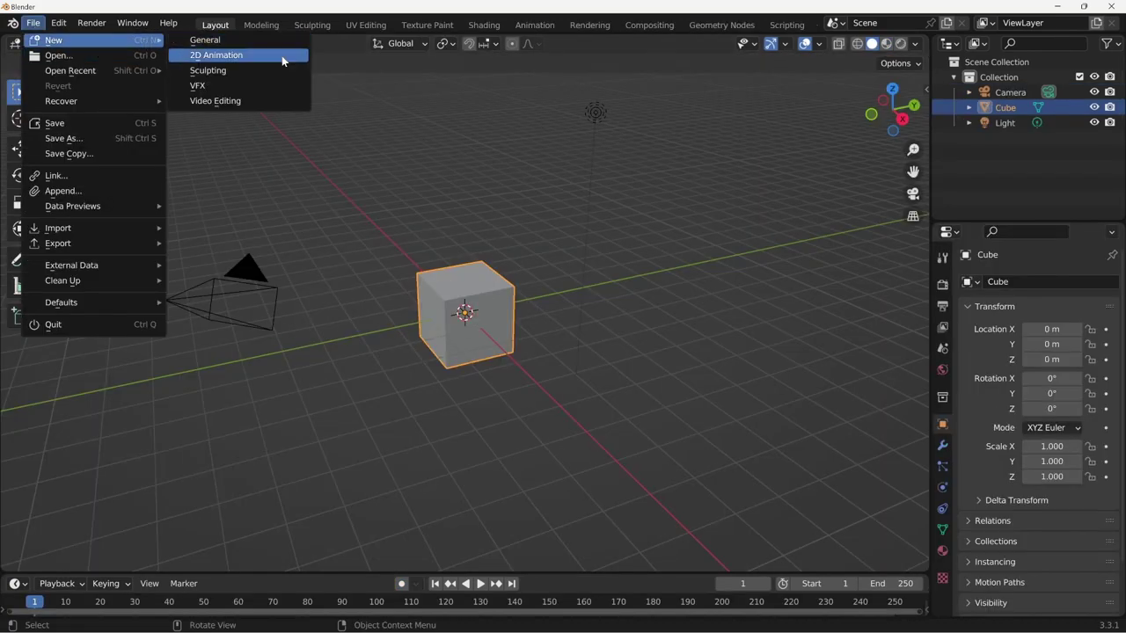
pyautogui.click(236, 58)
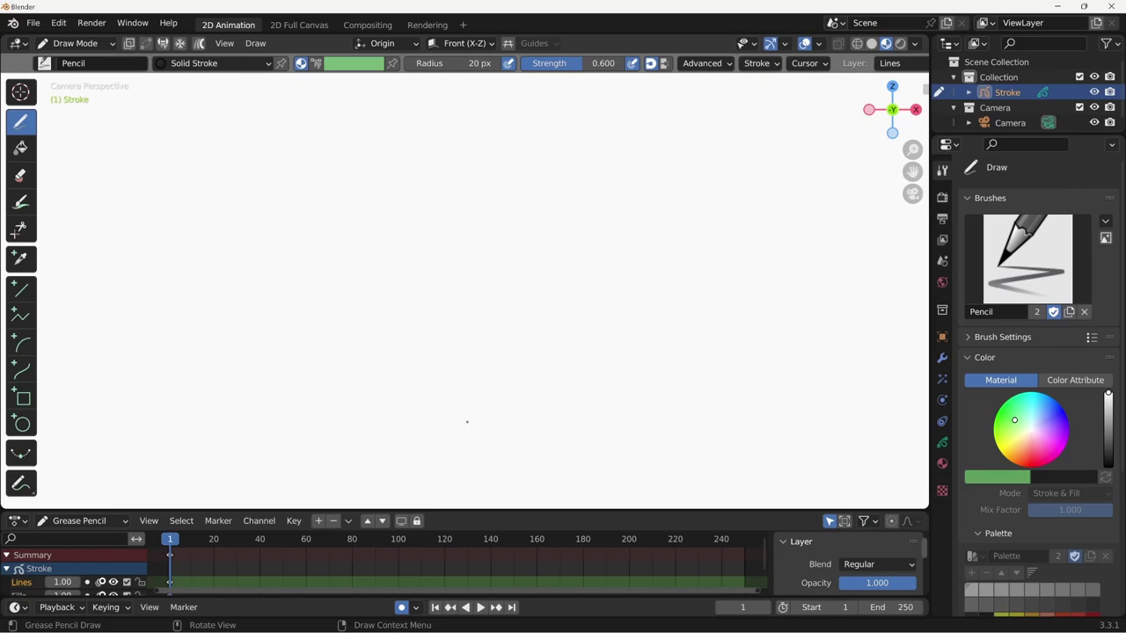
# Drag the Outliner/Properties border down to enlarge the Outliner, then return to camera view
pyautogui.moveTo(570, 305); pyautogui.dragTo(591, 314, button='middle')
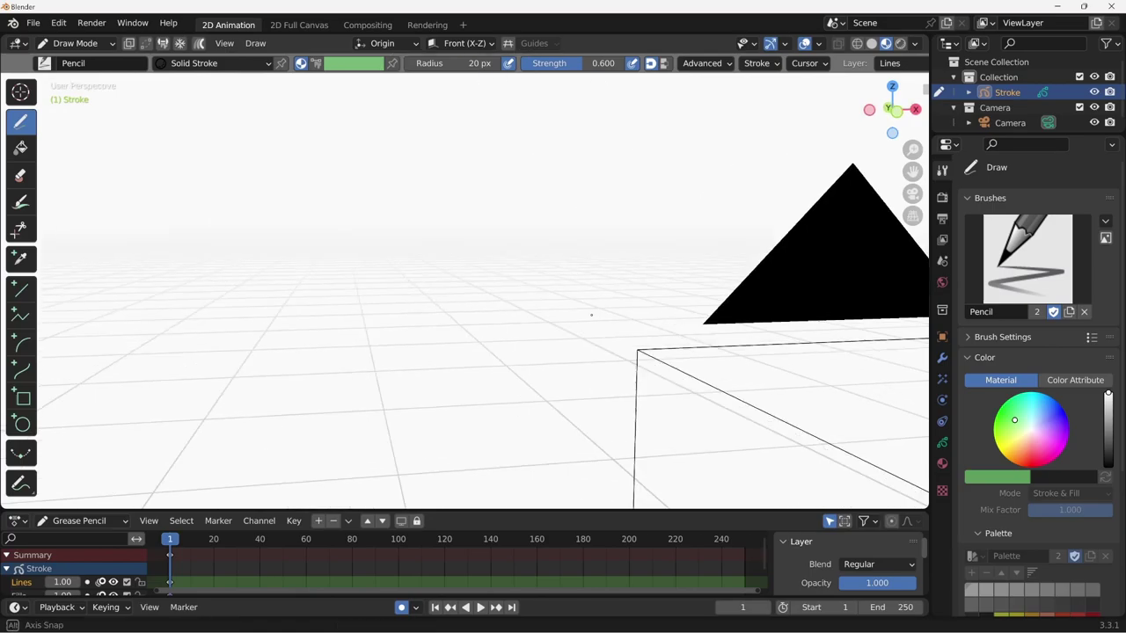
pyautogui.scroll(-5, 591, 362)
pyautogui.moveTo(591, 363)
pyautogui.mouseDown(button='middle')
pyautogui.moveTo(641, 377)
pyautogui.moveTo(532, 352)
pyautogui.moveTo(484, 360)
pyautogui.mouseUp(button='middle')
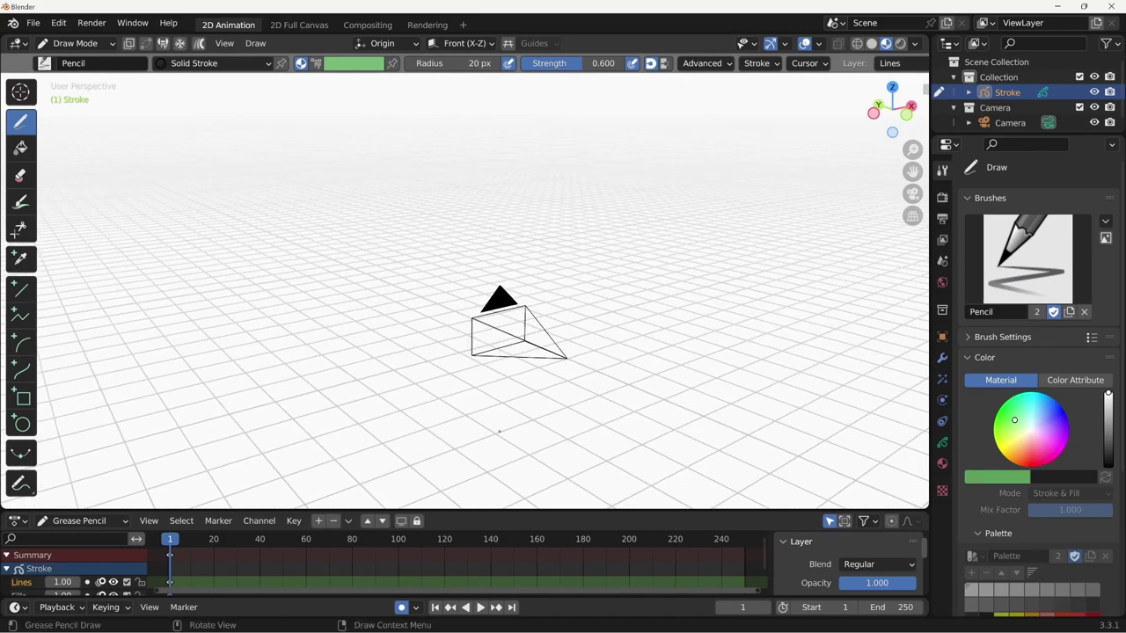
pyautogui.moveTo(1017, 138); pyautogui.dragTo(1017, 189)
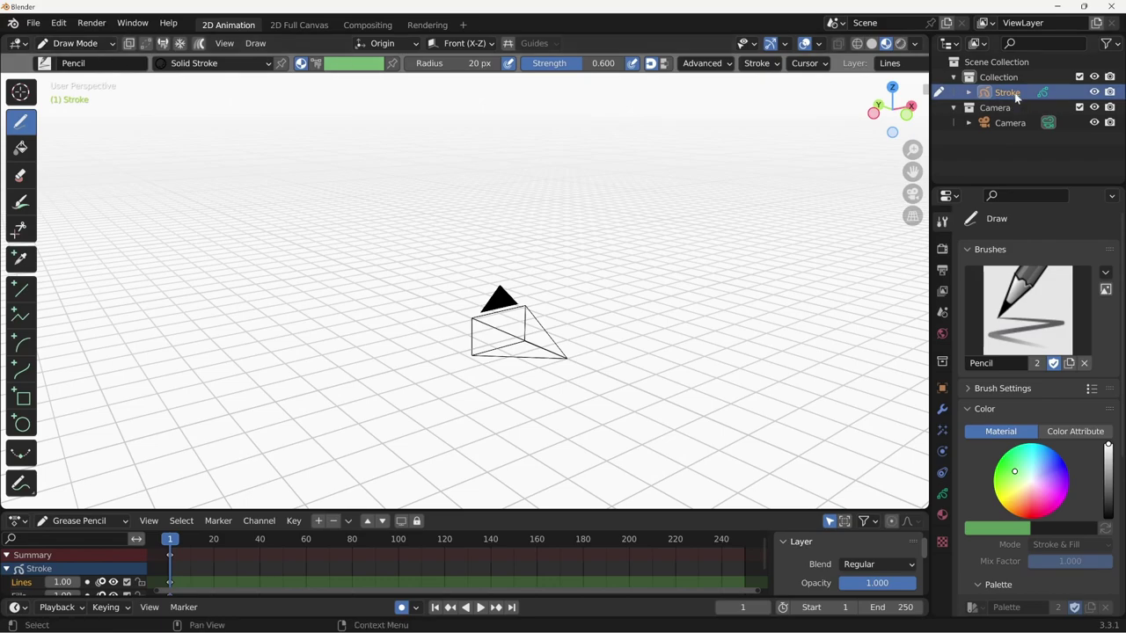
pyautogui.moveTo(664, 295); pyautogui.dragTo(629, 299, button='middle')
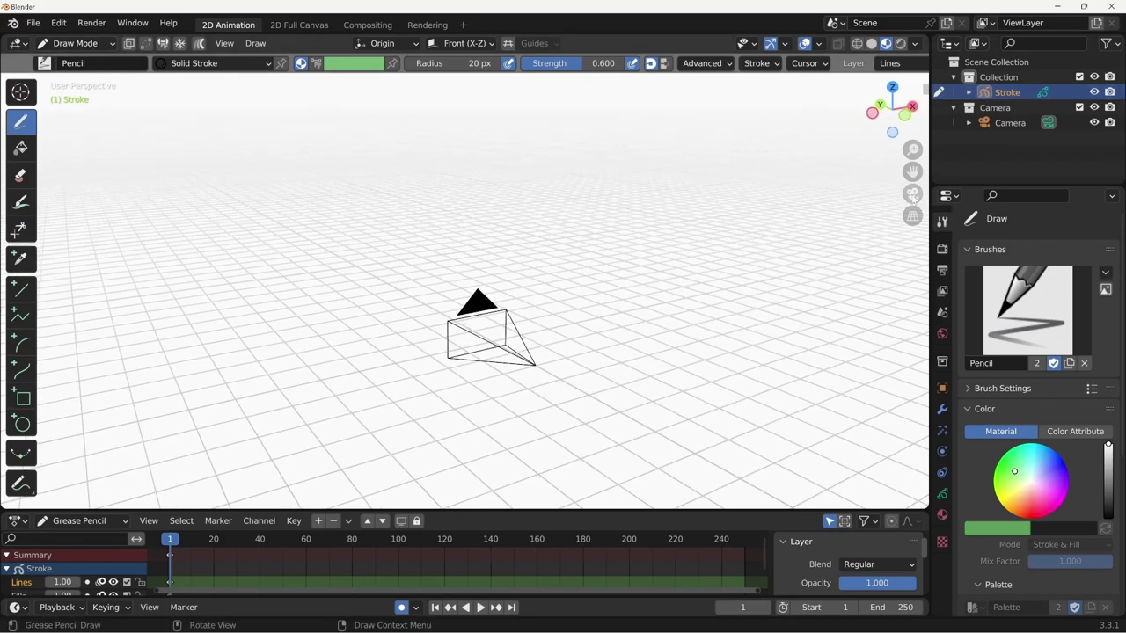
pyautogui.click(912, 194)
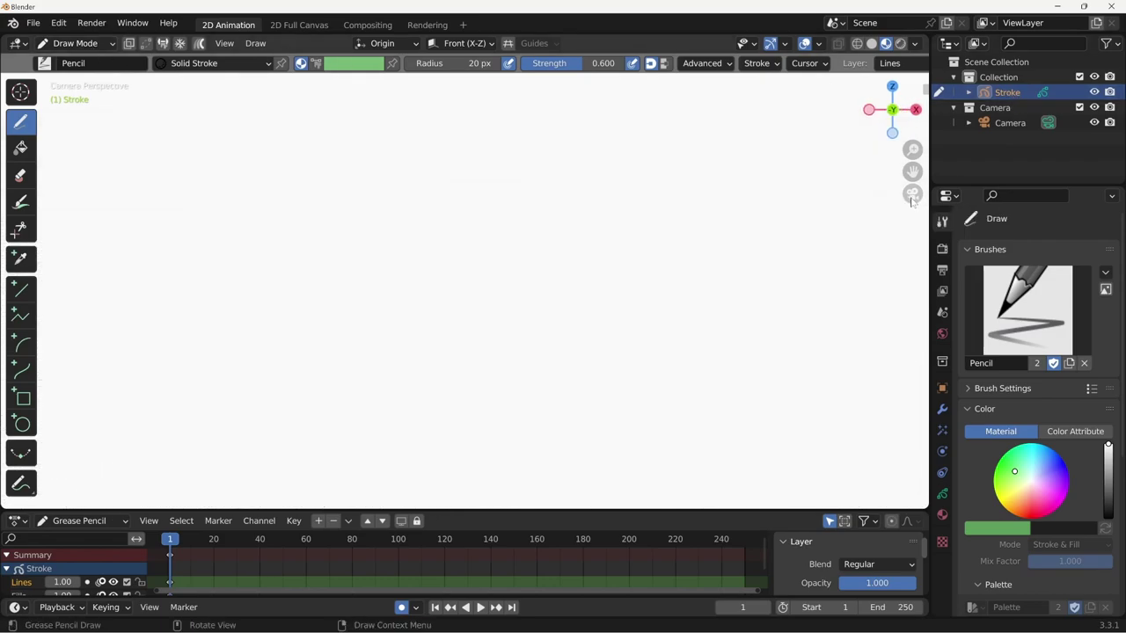
pyautogui.press('KP_0')
pyautogui.press('KP_0')
pyautogui.moveTo(218, 140); pyautogui.dragTo(498, 142)
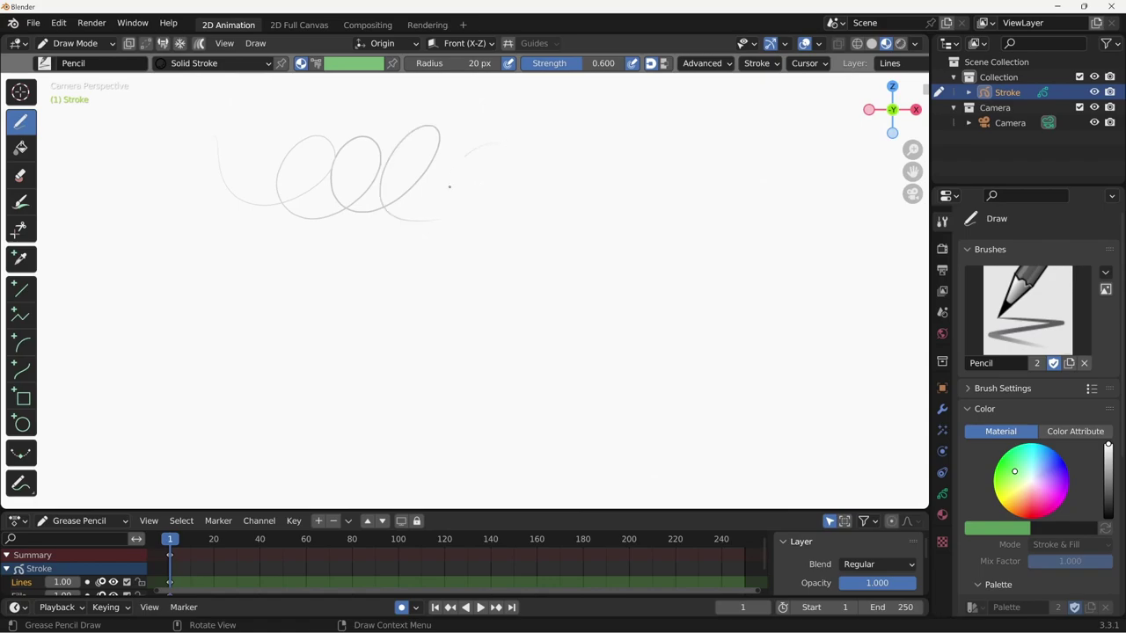
pyautogui.moveTo(450, 187); pyautogui.dragTo(665, 188)
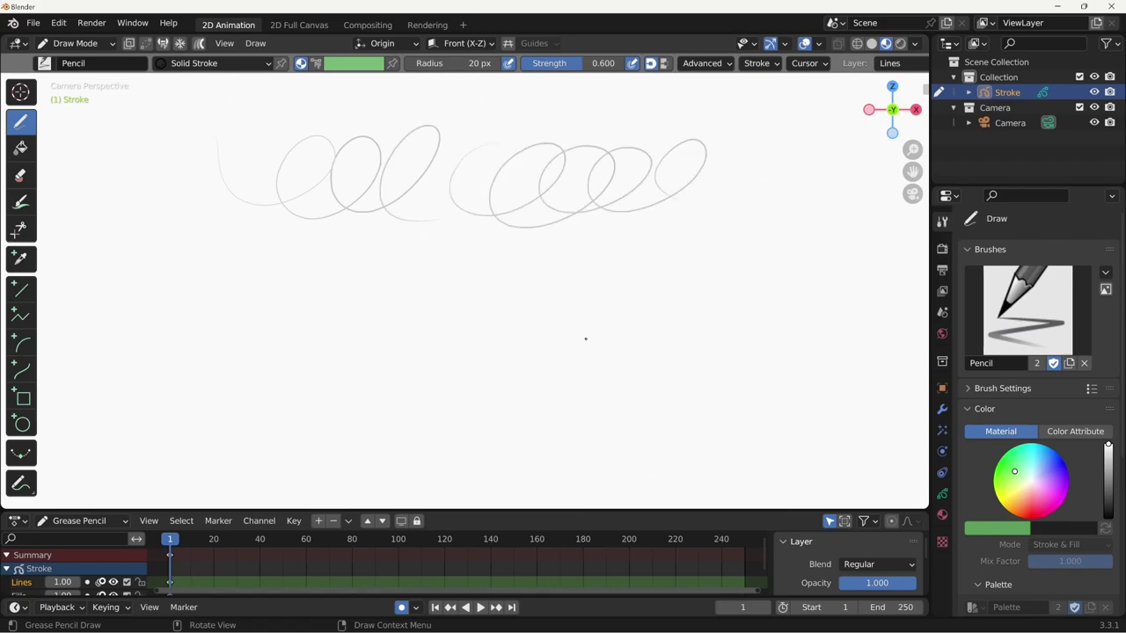
pyautogui.moveTo(218, 235); pyautogui.dragTo(730, 226)
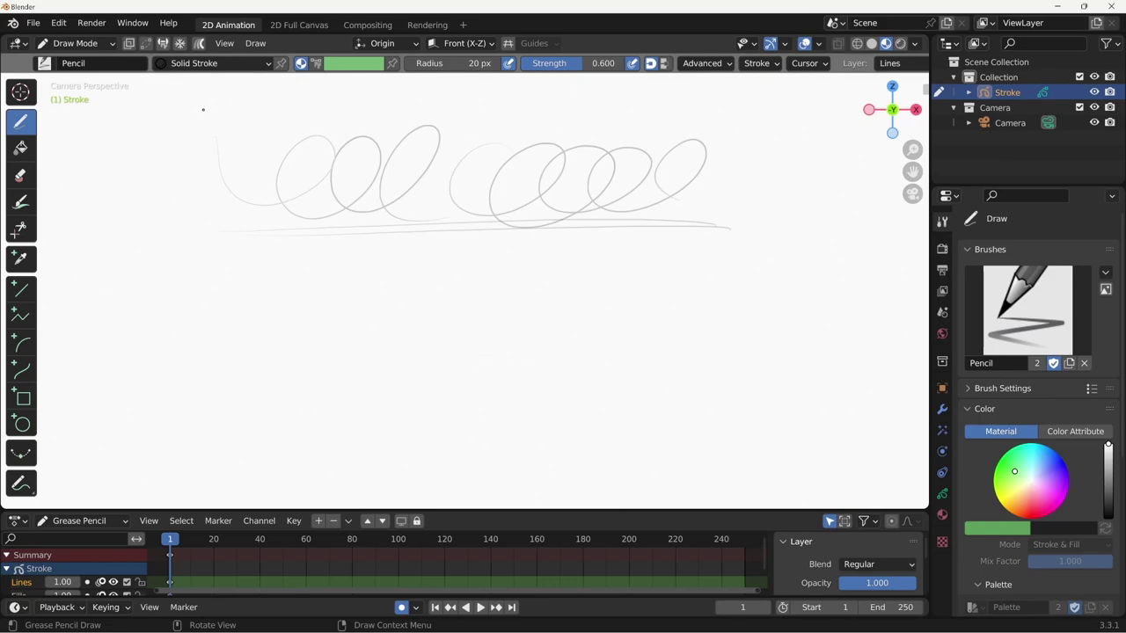
pyautogui.press('b')
pyautogui.moveTo(203, 109); pyautogui.dragTo(749, 259)
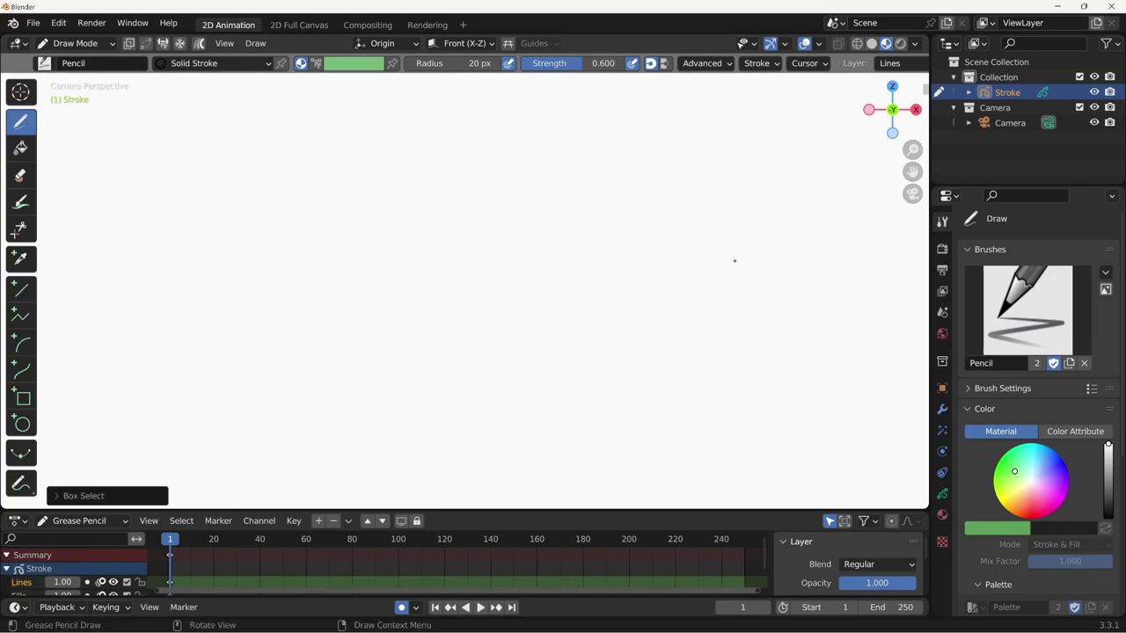
# Change the World background colour from white to a light peach tone on the colour wheel
pyautogui.click(942, 334)
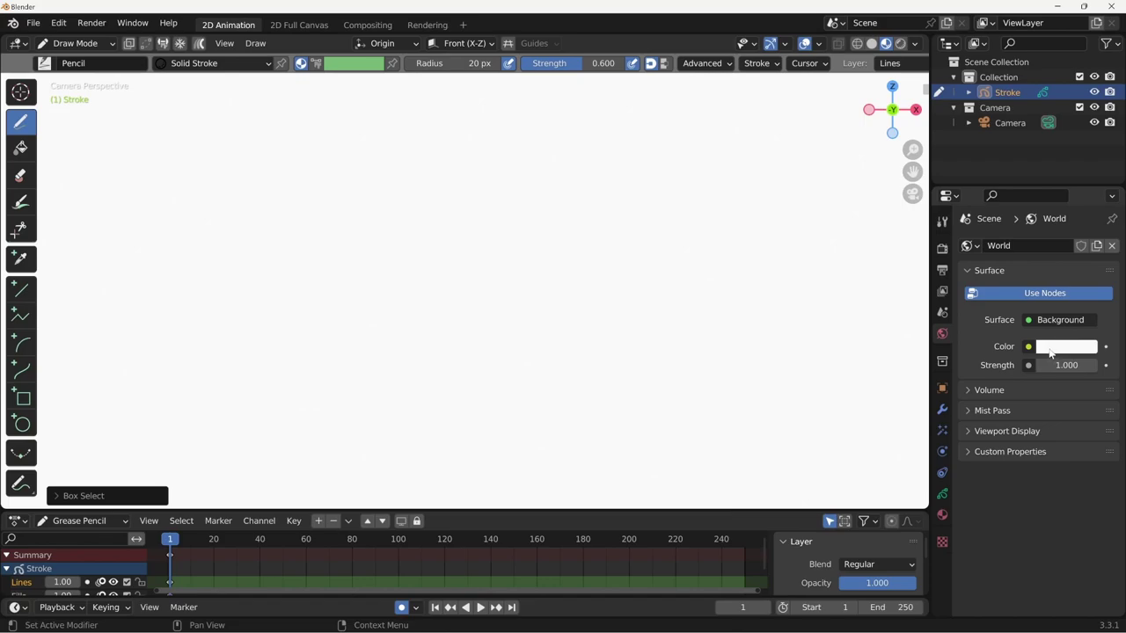
pyautogui.click(1053, 351)
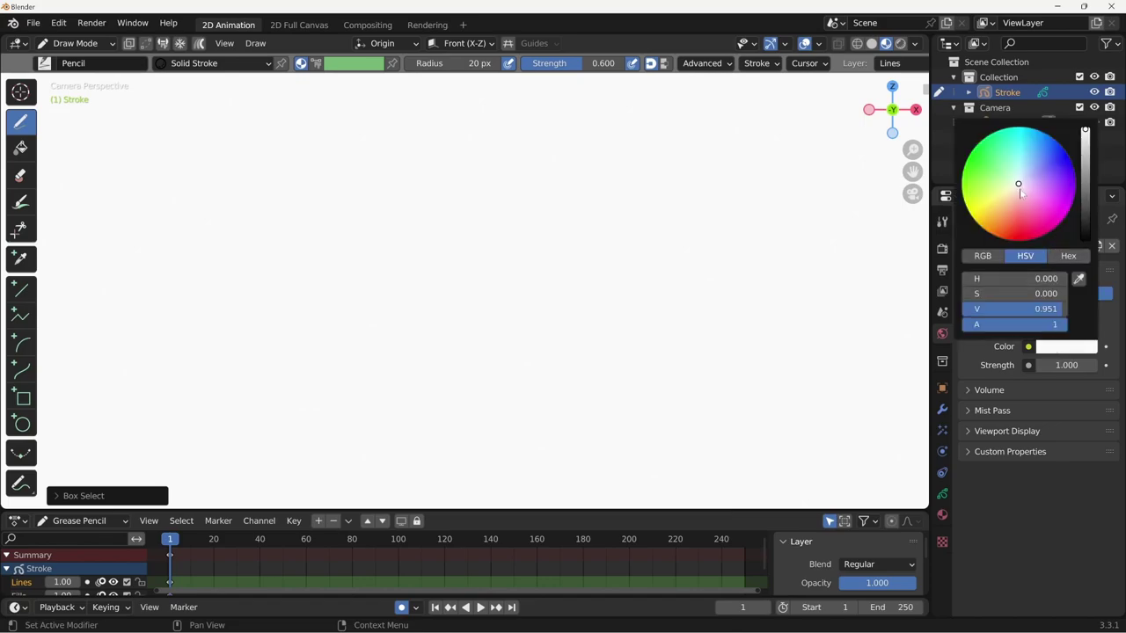
pyautogui.moveTo(1018, 185); pyautogui.dragTo(1006, 209)
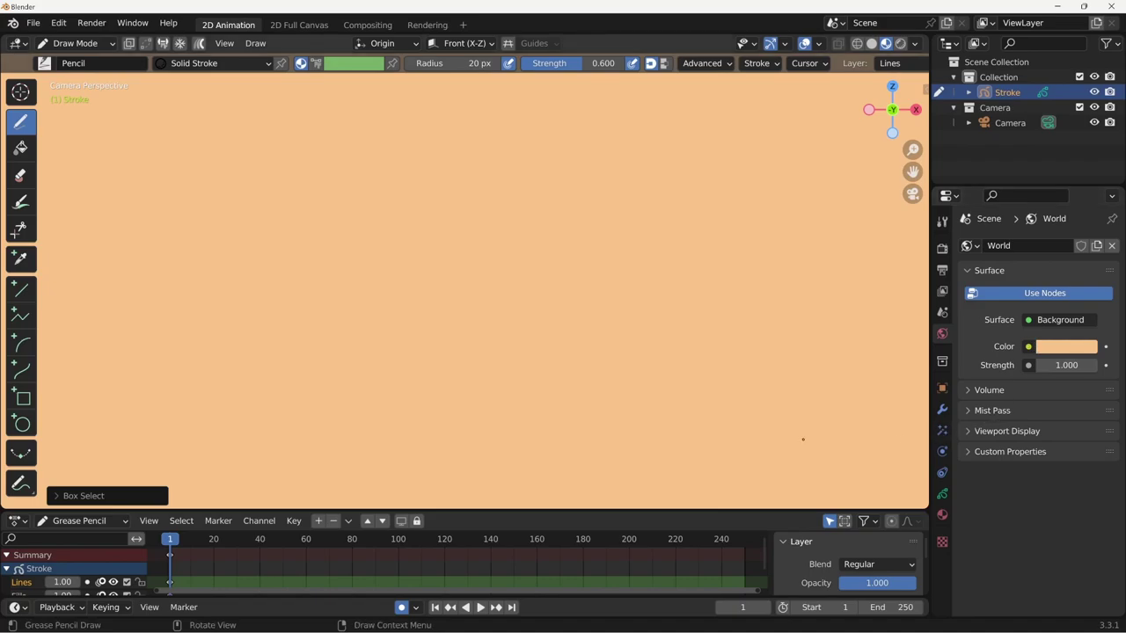
pyautogui.scroll(-1, 695, 258)
pyautogui.scroll(-2, 699, 264)
pyautogui.scroll(-2, 677, 282)
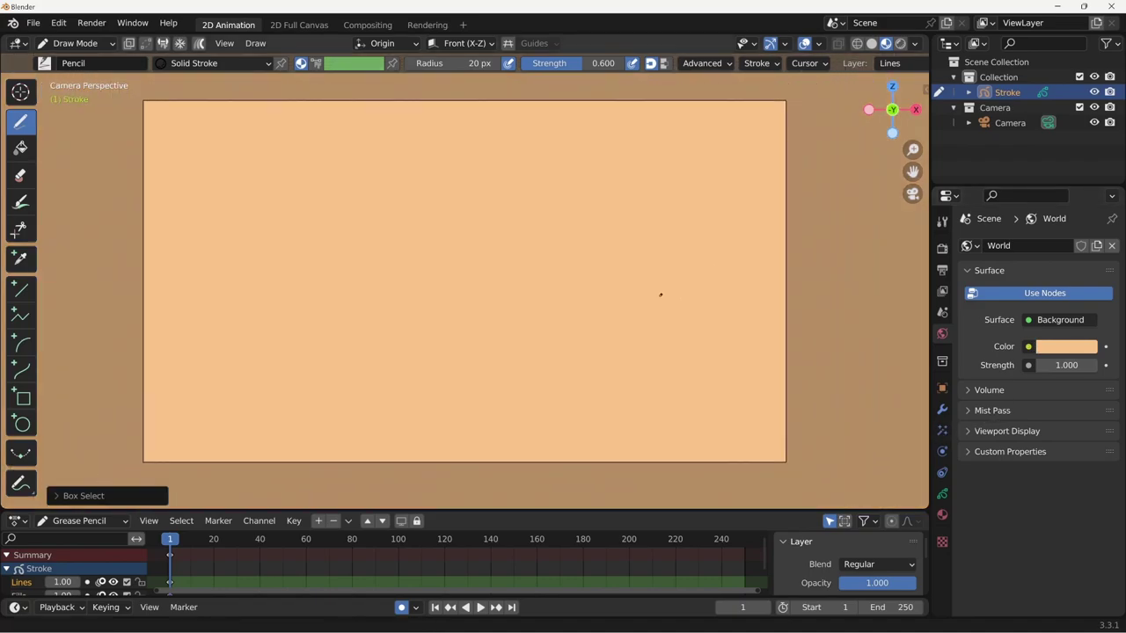
pyautogui.scroll(-1, 655, 299)
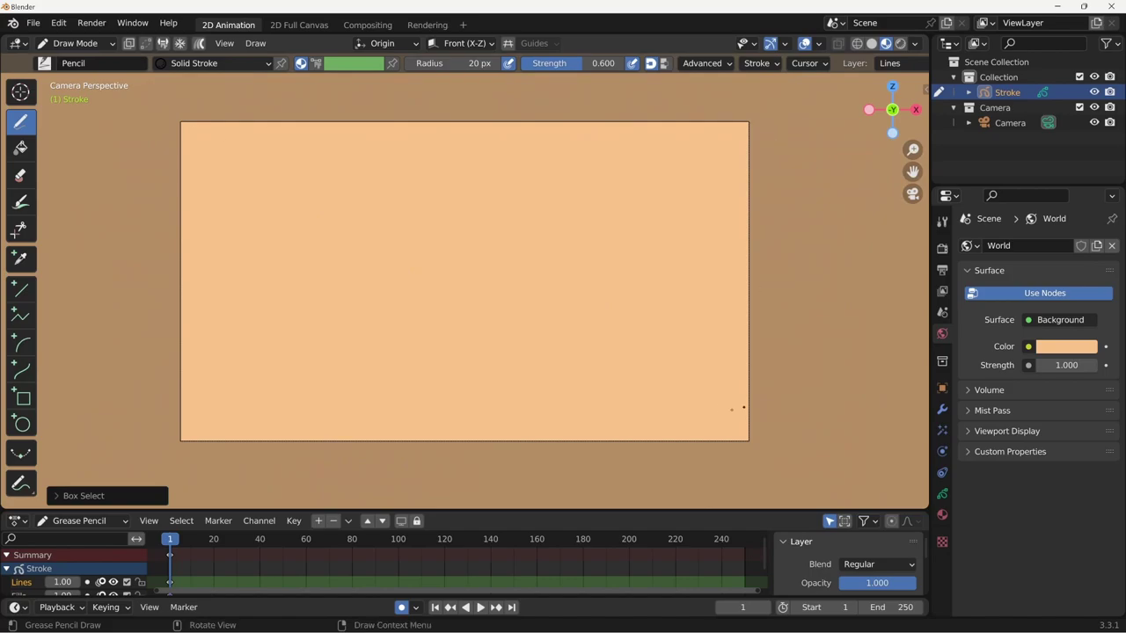
pyautogui.scroll(-1, 420, 329)
pyautogui.scroll(1, 404, 281)
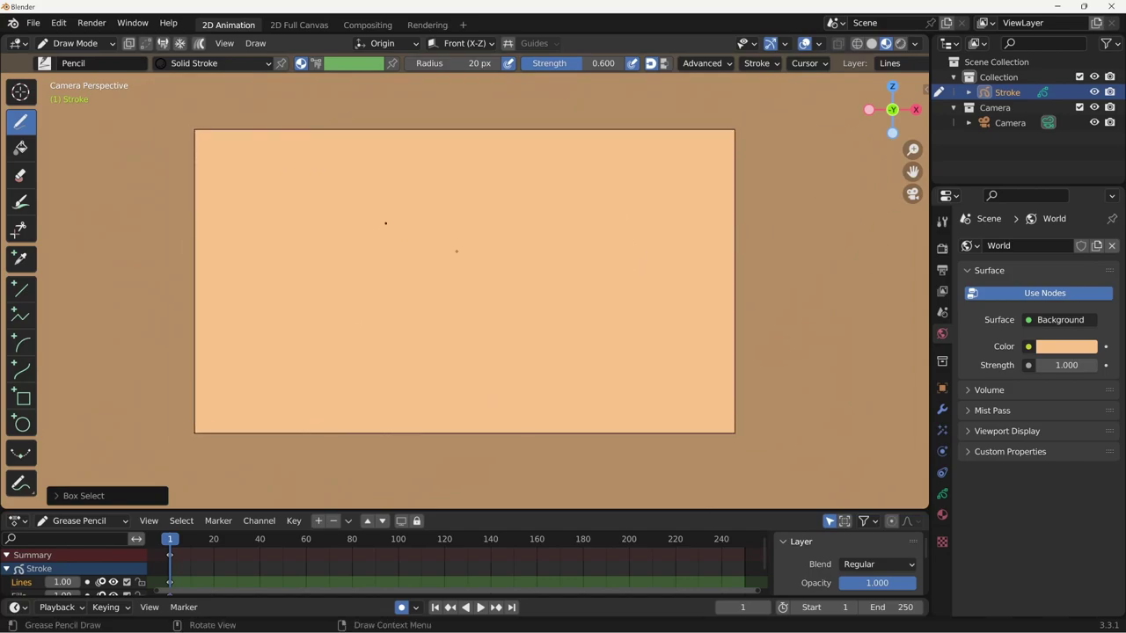
pyautogui.moveTo(549, 302)
pyautogui.mouseDown(button='middle')
pyautogui.moveTo(557, 336)
pyautogui.moveTo(490, 377)
pyautogui.moveTo(556, 336)
pyautogui.moveTo(588, 346)
pyautogui.moveTo(557, 329)
pyautogui.moveTo(498, 342)
pyautogui.moveTo(534, 343)
pyautogui.mouseUp(button='middle')
pyautogui.press('KP_0')
pyautogui.scroll(2, 554, 376)
pyautogui.scroll(1, 583, 346)
pyautogui.scroll(1, 603, 329)
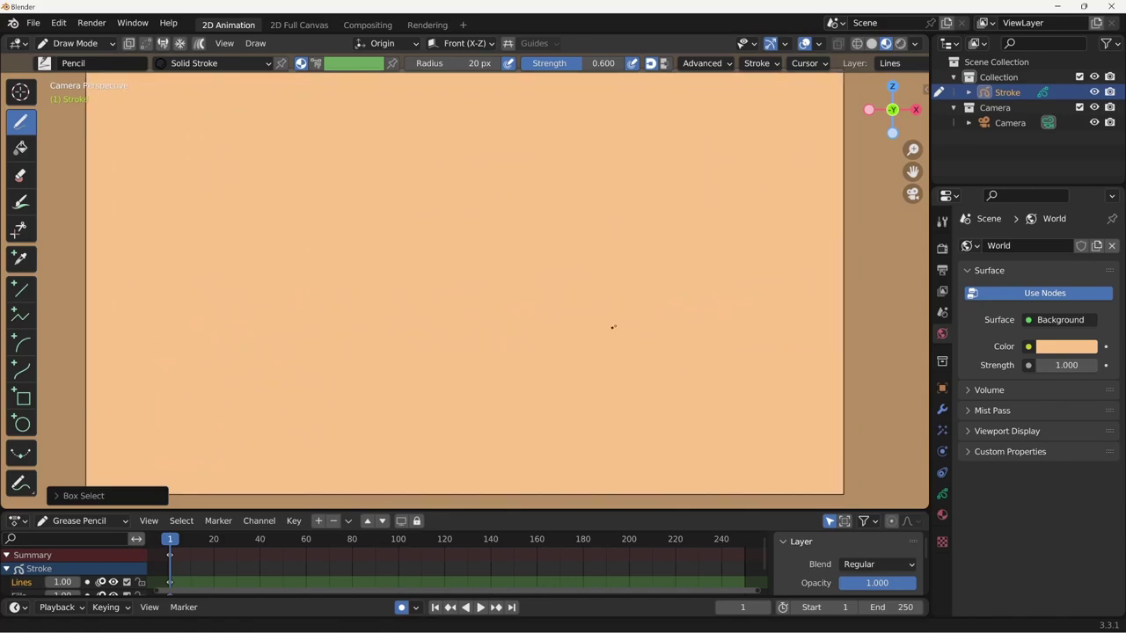
pyautogui.scroll(1, 613, 324)
pyautogui.scroll(1, 622, 316)
pyautogui.scroll(1, 646, 302)
pyautogui.scroll(1, 653, 297)
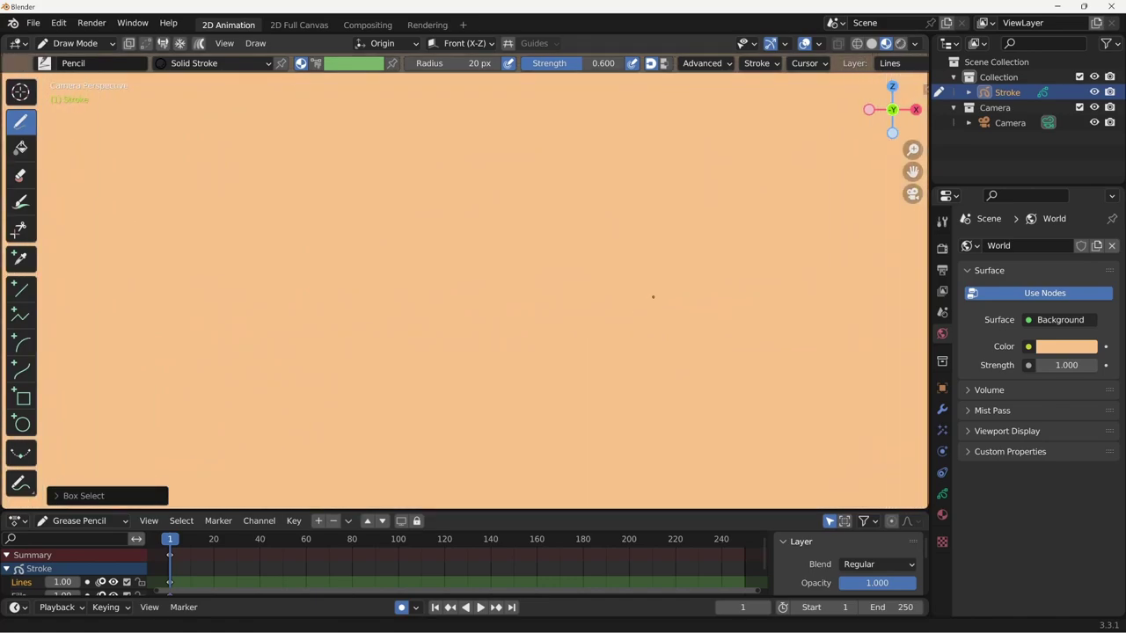
pyautogui.scroll(-1, 776, 243)
pyautogui.scroll(-2, 727, 272)
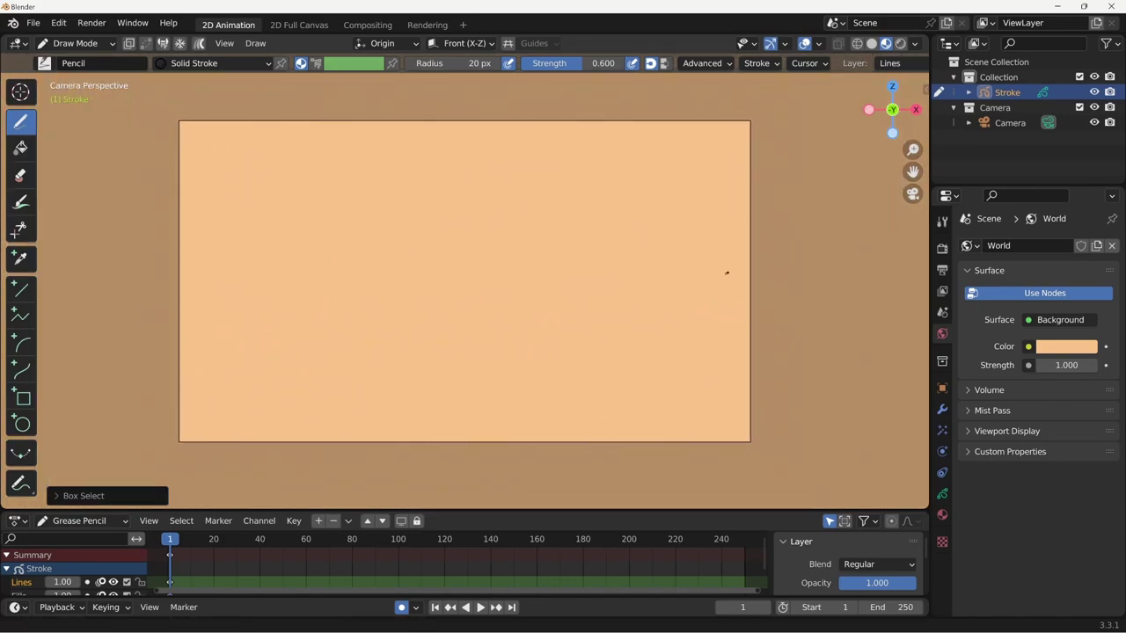
pyautogui.scroll(1, 744, 262)
pyautogui.scroll(-1, 736, 267)
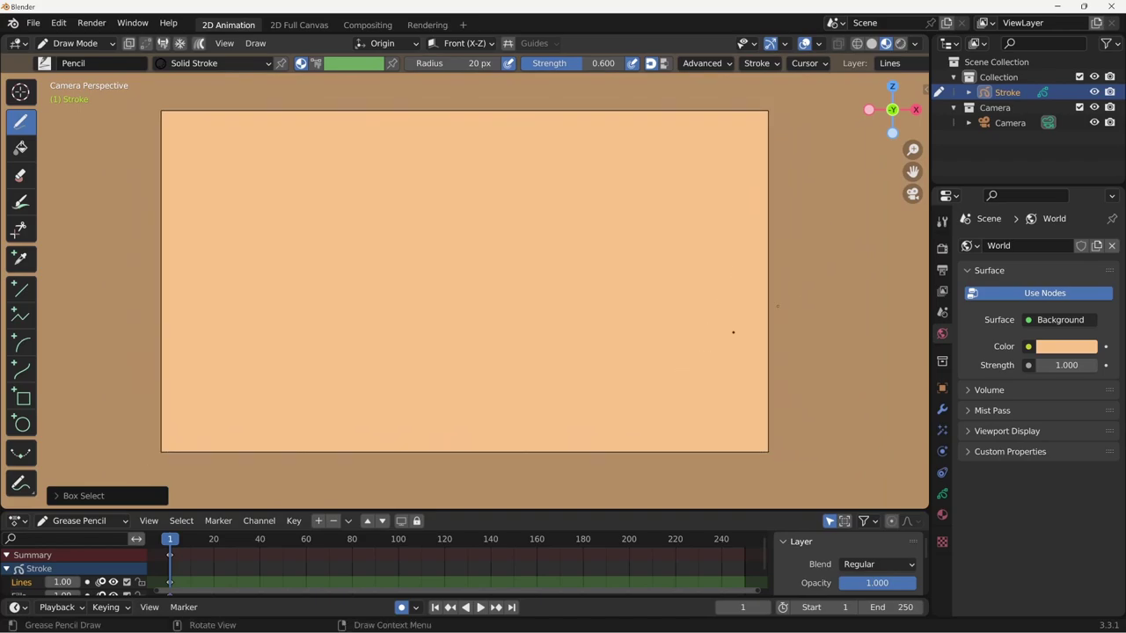
pyautogui.moveTo(913, 149)
pyautogui.mouseDown()
pyautogui.moveTo(915, 134)
pyautogui.moveTo(913, 152)
pyautogui.mouseUp()
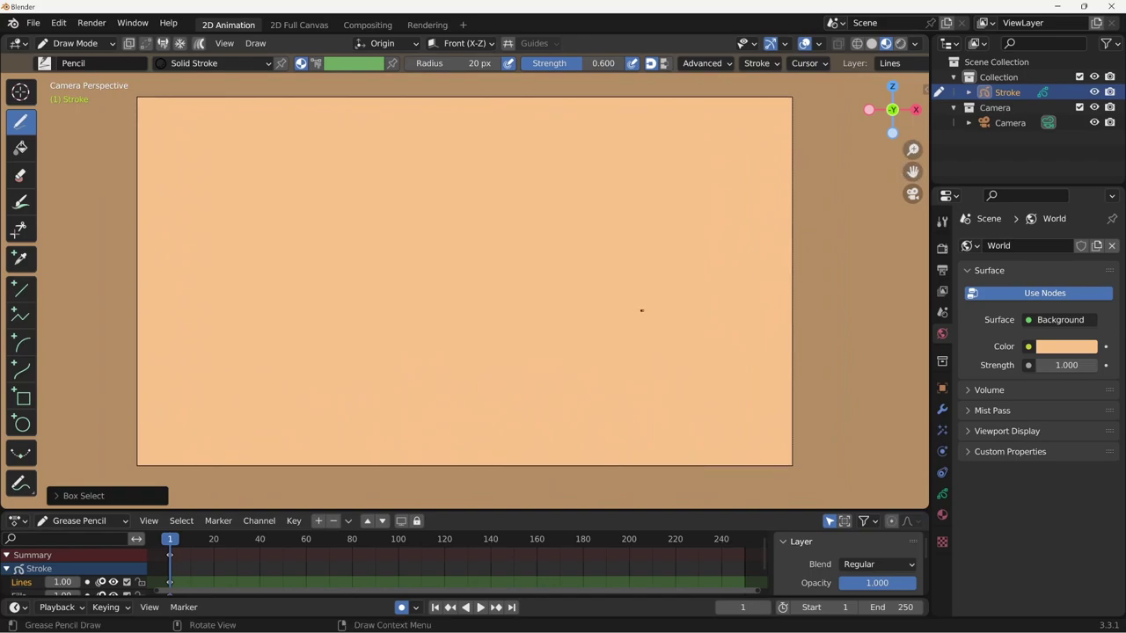
pyautogui.keyDown('ctrl'); pyautogui.moveTo(604, 325); pyautogui.dragTo(561, 357, button='middle'); pyautogui.keyUp('ctrl')
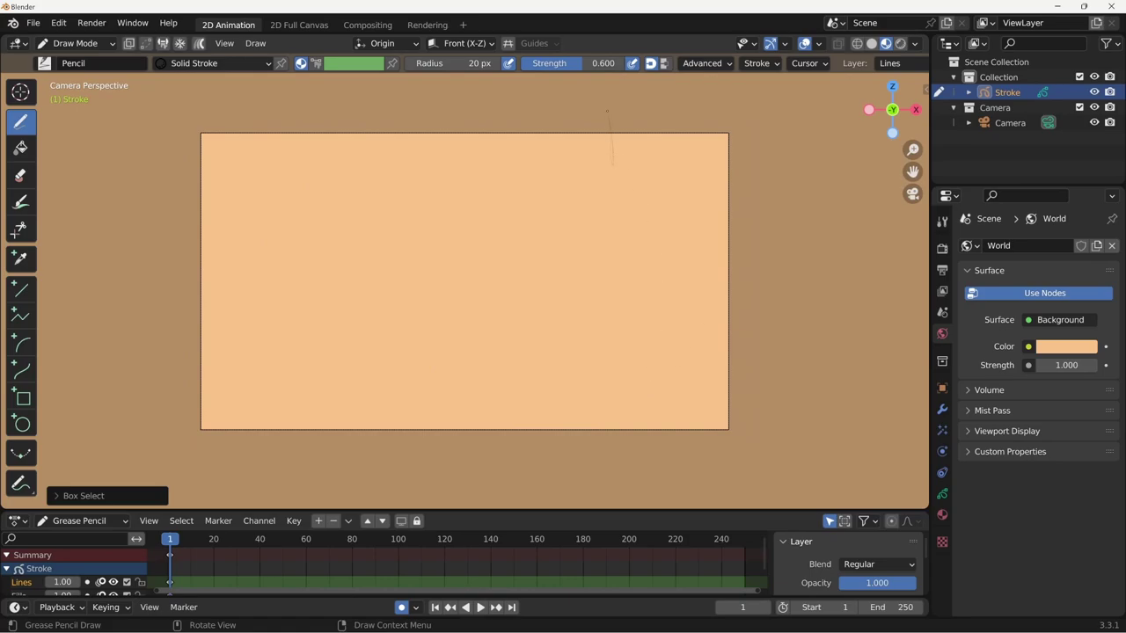
# Sketch two strokes across the camera frame's top-right corner and check them with an F12 test render
pyautogui.moveTo(570, 181); pyautogui.dragTo(761, 169)
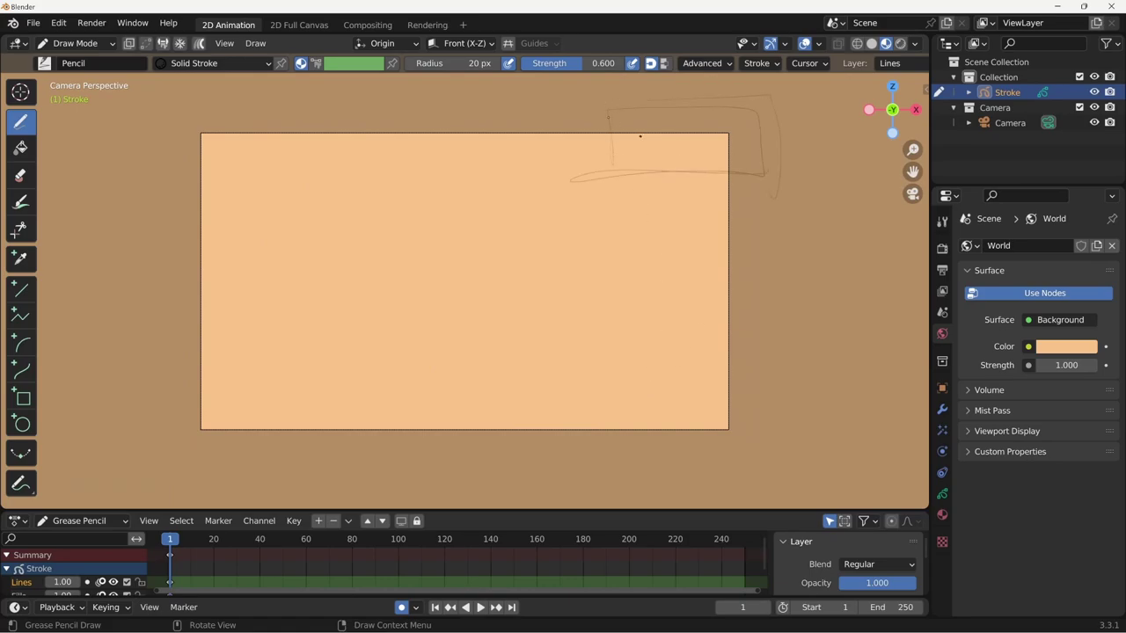
pyautogui.moveTo(697, 187); pyautogui.dragTo(795, 196)
pyautogui.press('F12')
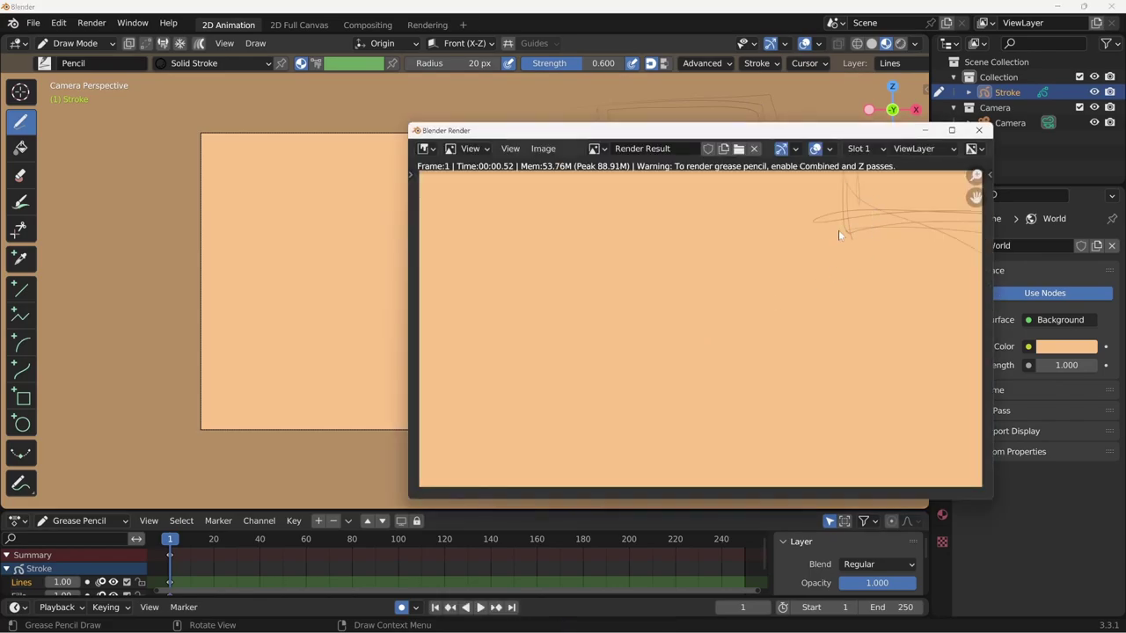
pyautogui.click(980, 131)
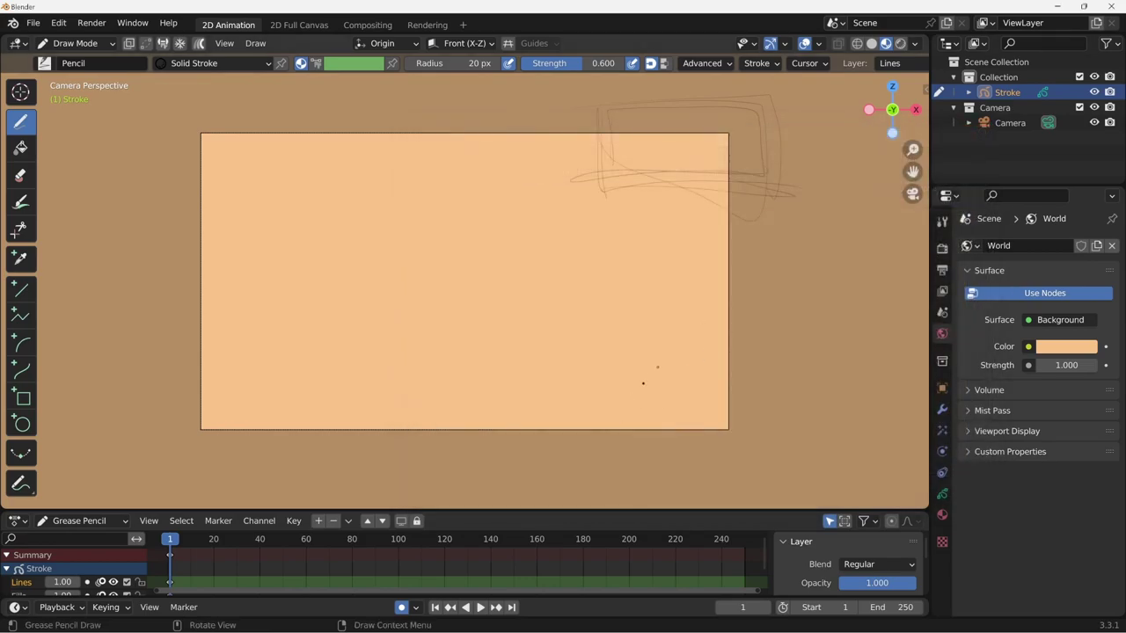
pyautogui.moveTo(643, 382); pyautogui.dragTo(689, 360, button='middle')
pyautogui.scroll(-5, 761, 372)
# Enable the X and Y floor axis lines in Viewport Overlays, then return to camera view
pyautogui.moveTo(788, 340)
pyautogui.mouseDown(button='middle')
pyautogui.moveTo(701, 379)
pyautogui.moveTo(523, 405)
pyautogui.moveTo(580, 426)
pyautogui.moveTo(480, 360)
pyautogui.mouseUp(button='middle')
pyautogui.moveTo(407, 305); pyautogui.dragTo(408, 292, button='middle')
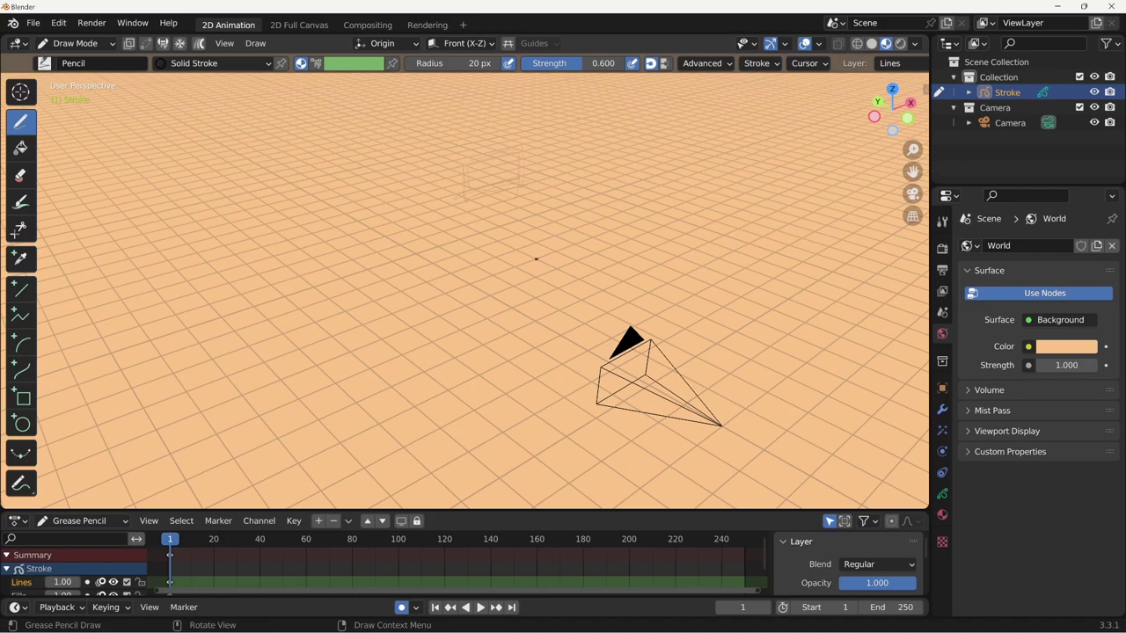
pyautogui.click(819, 44)
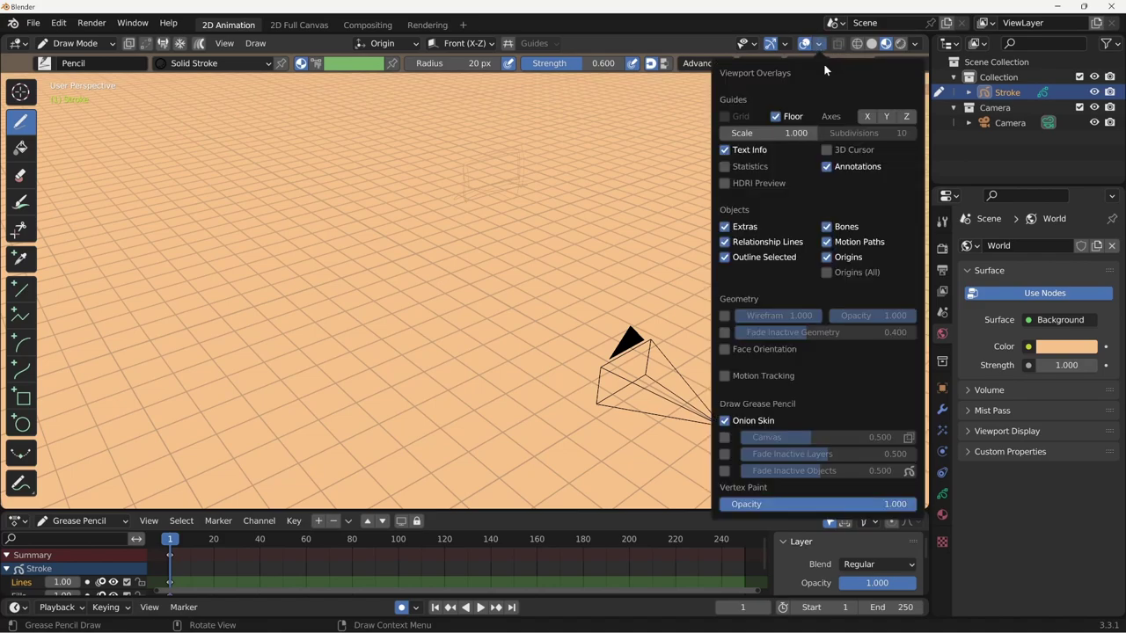
pyautogui.click(868, 121)
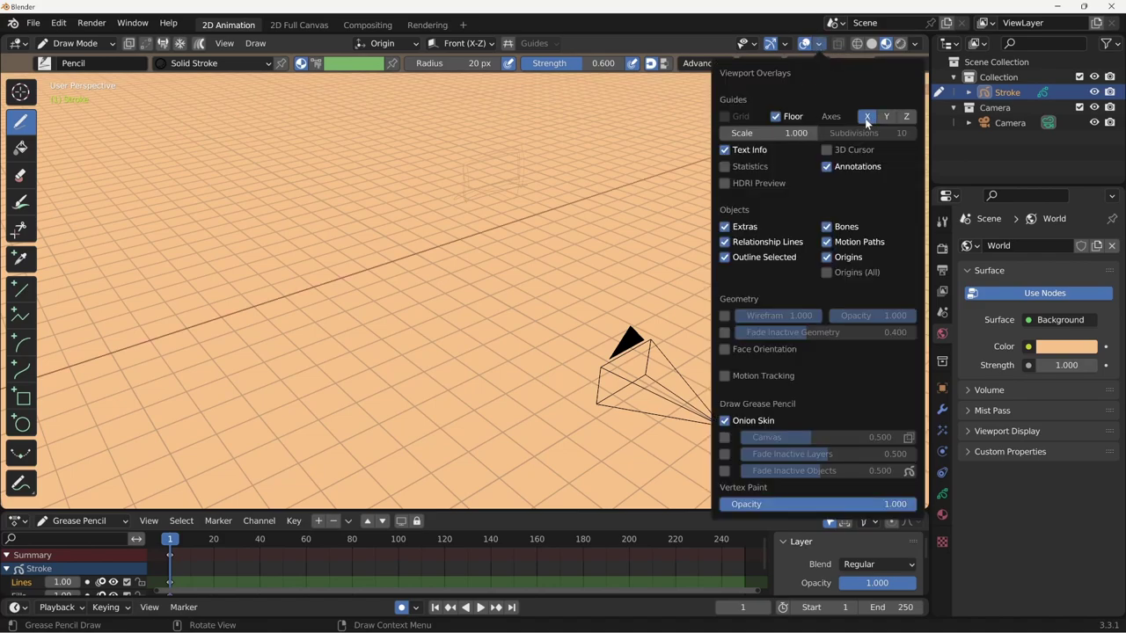
pyautogui.click(886, 121)
pyautogui.moveTo(577, 368); pyautogui.dragTo(549, 352, button='middle')
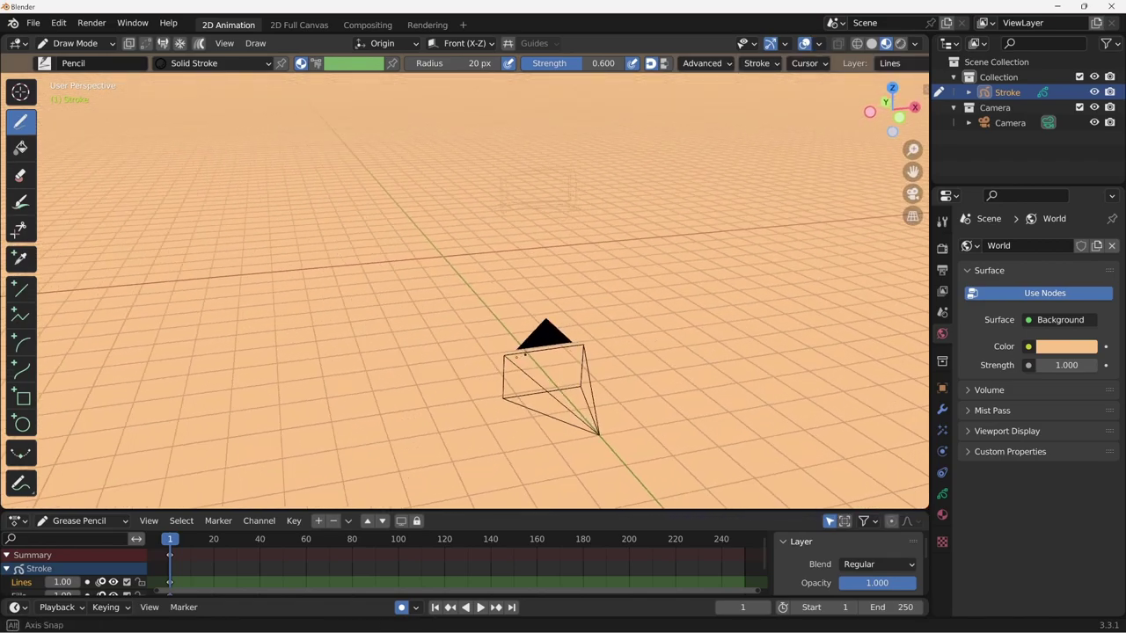
pyautogui.press('KP_0')
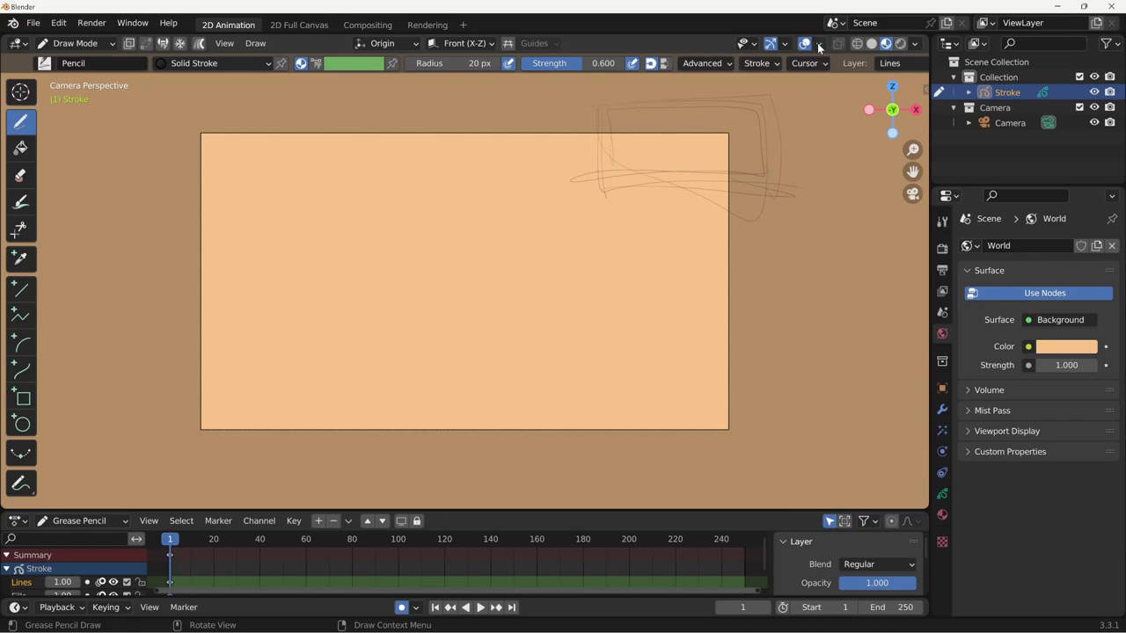
# Drop the World colour's saturation to 0 so the background turns white again
pyautogui.moveTo(613, 290); pyautogui.dragTo(668, 264, button='middle')
pyautogui.click(1066, 346)
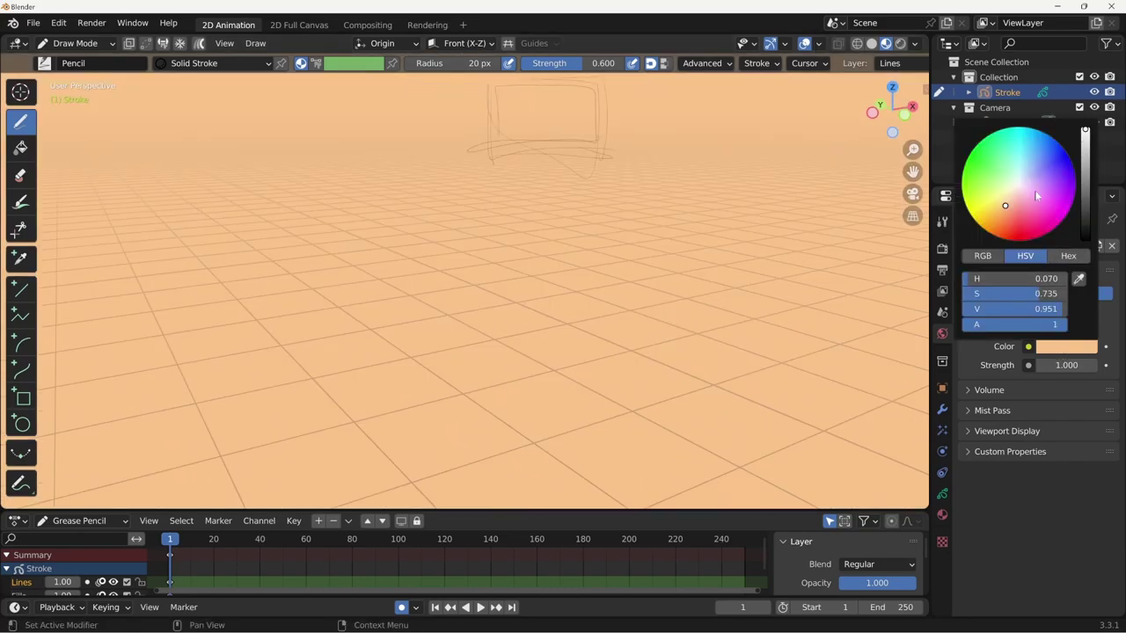
pyautogui.moveTo(989, 295); pyautogui.dragTo(923, 314)
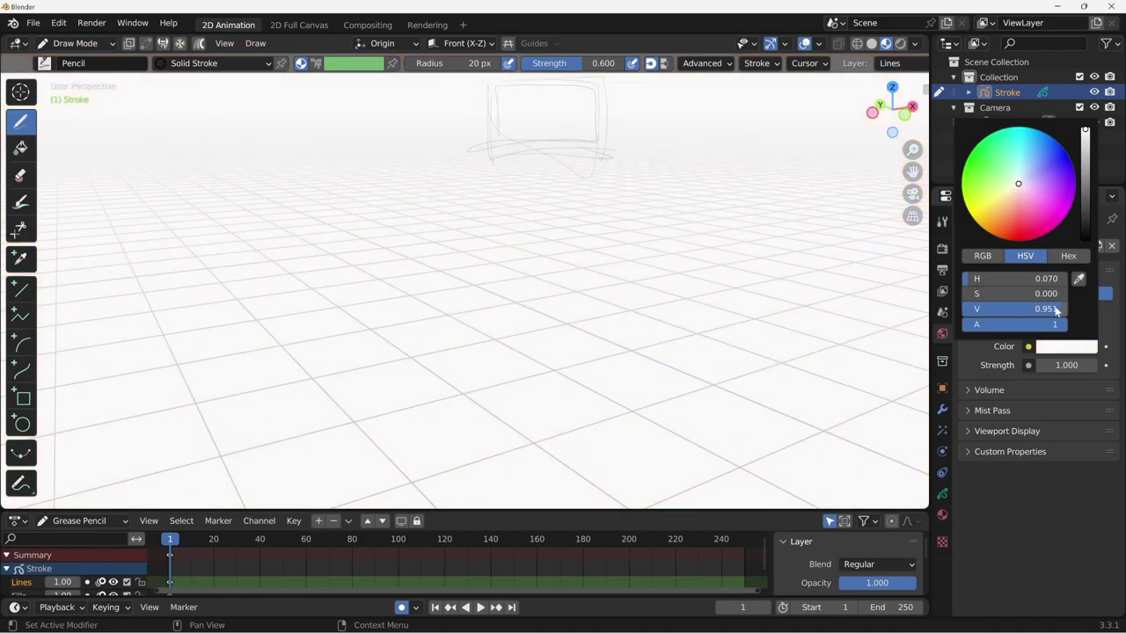
pyautogui.press('KP_0')
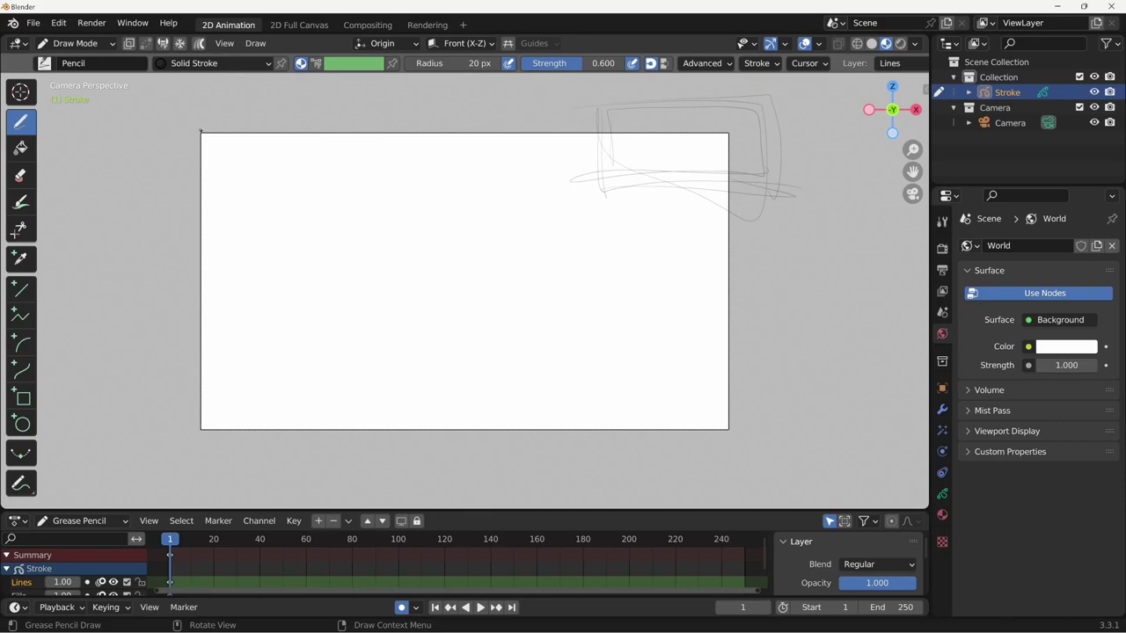
# Draw pencil strokes along the camera frame's left and right edges
pyautogui.moveTo(195, 214); pyautogui.dragTo(194, 431)
pyautogui.moveTo(718, 419); pyautogui.dragTo(733, 133)
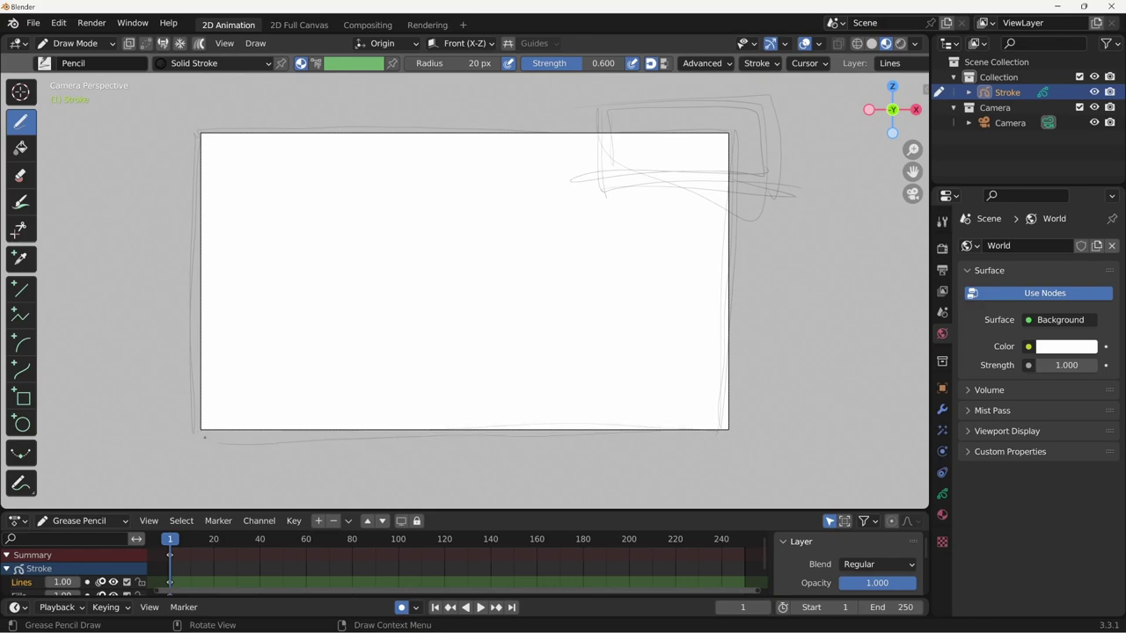
pyautogui.moveTo(502, 397)
pyautogui.mouseDown(button='middle')
pyautogui.moveTo(619, 394)
pyautogui.moveTo(425, 467)
pyautogui.mouseUp(button='middle')
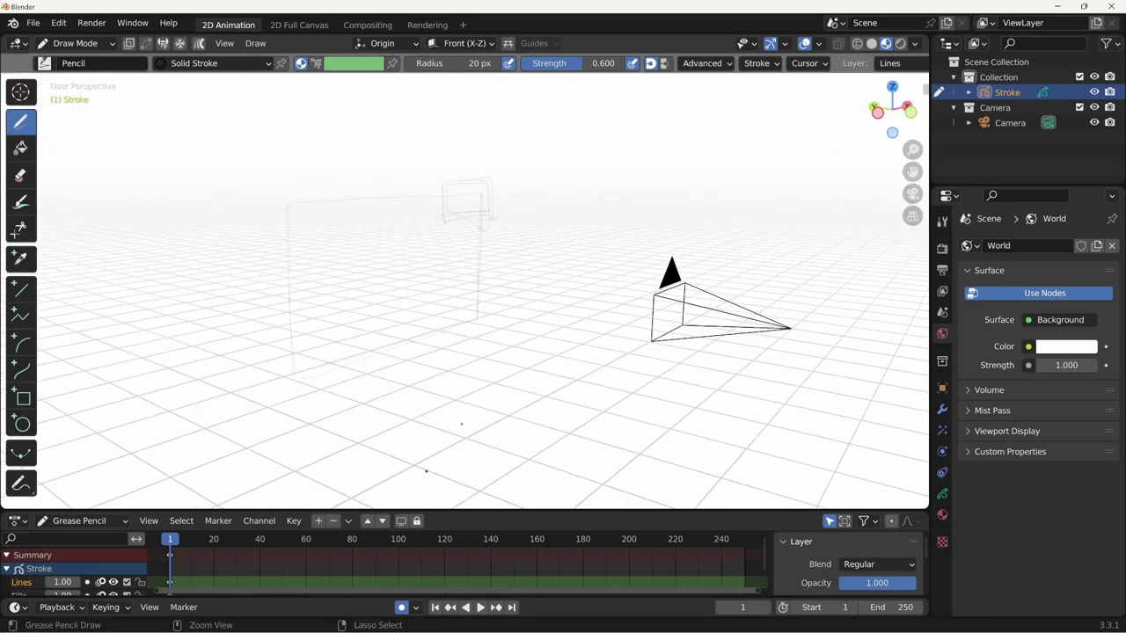
# Turn the X and Y floor axis overlays on, inspect them, then turn them off again
pyautogui.moveTo(390, 314); pyautogui.dragTo(422, 338, button='middle')
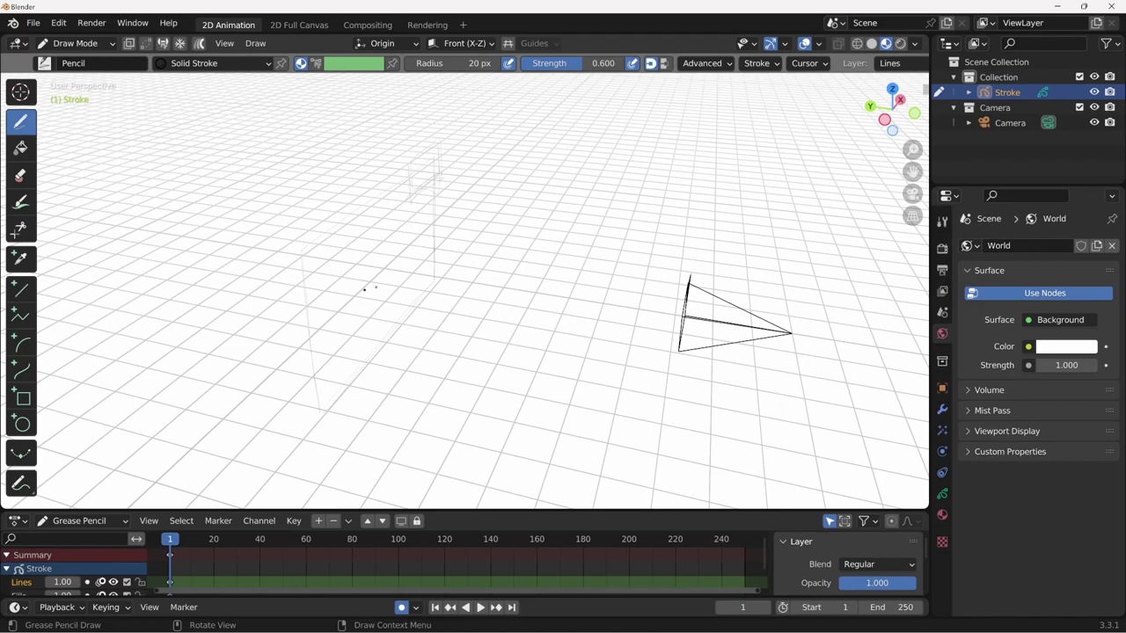
pyautogui.click(825, 46)
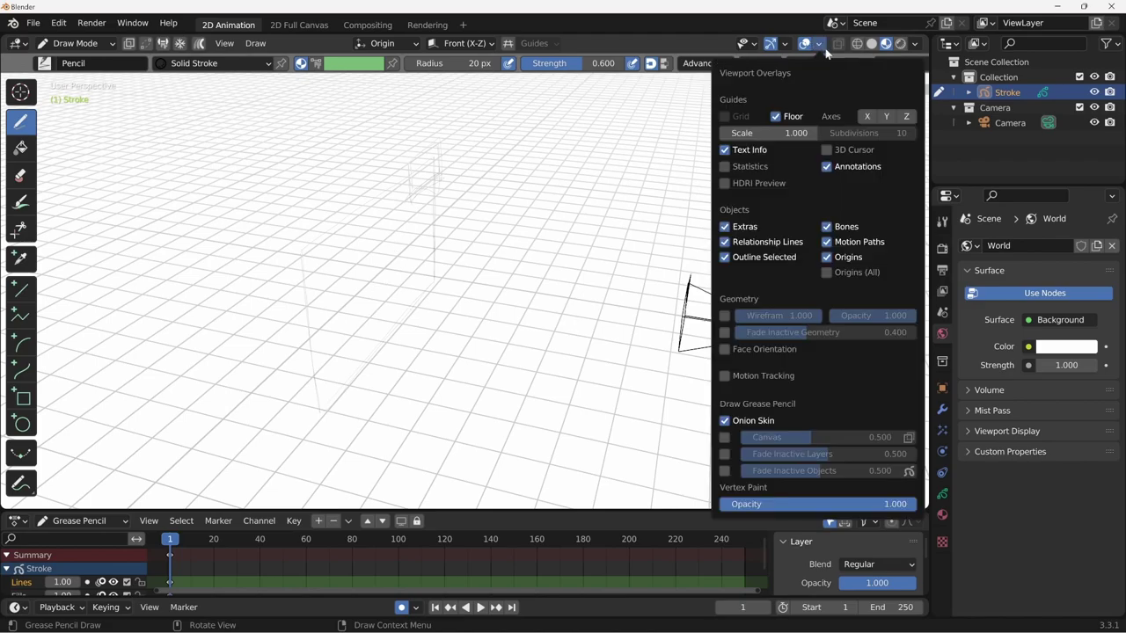
pyautogui.click(875, 115)
pyautogui.click(888, 116)
pyautogui.moveTo(492, 308)
pyautogui.mouseDown(button='middle')
pyautogui.moveTo(454, 306)
pyautogui.moveTo(533, 294)
pyautogui.mouseUp(button='middle')
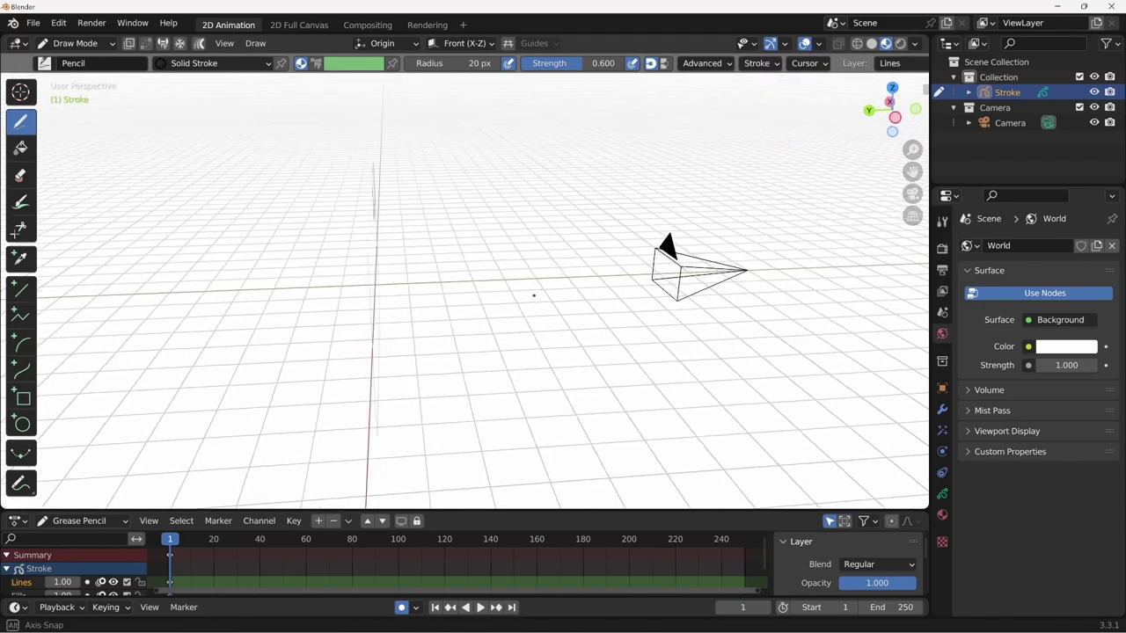
pyautogui.click(825, 47)
pyautogui.click(875, 116)
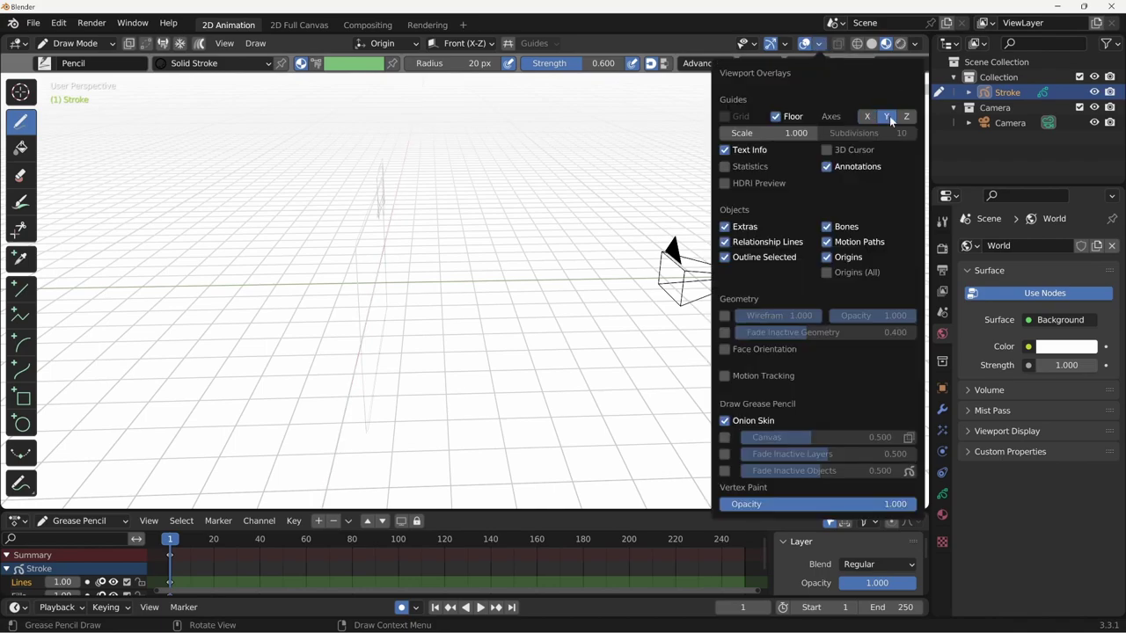
pyautogui.click(888, 116)
pyautogui.moveTo(755, 186); pyautogui.dragTo(774, 176, button='middle')
# Show then hide the 3D cursor overlay, and draw a looping stroke at the frame's bottom-right corner
pyautogui.click(825, 44)
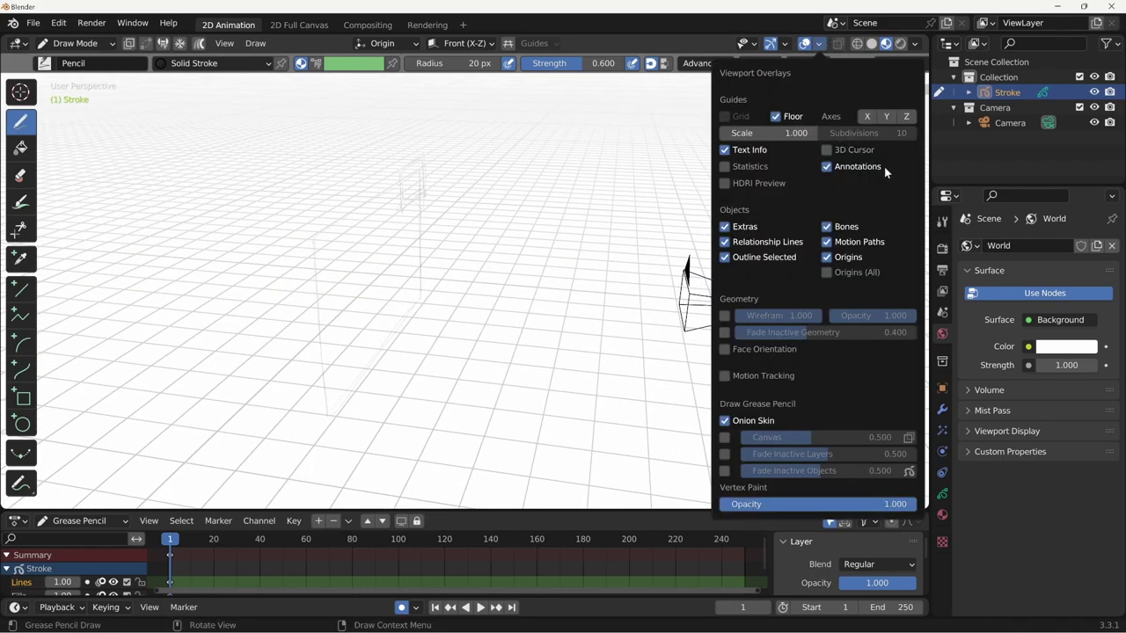
pyautogui.click(826, 151)
pyautogui.moveTo(562, 299); pyautogui.dragTo(456, 327, button='middle')
pyautogui.press('KP_0')
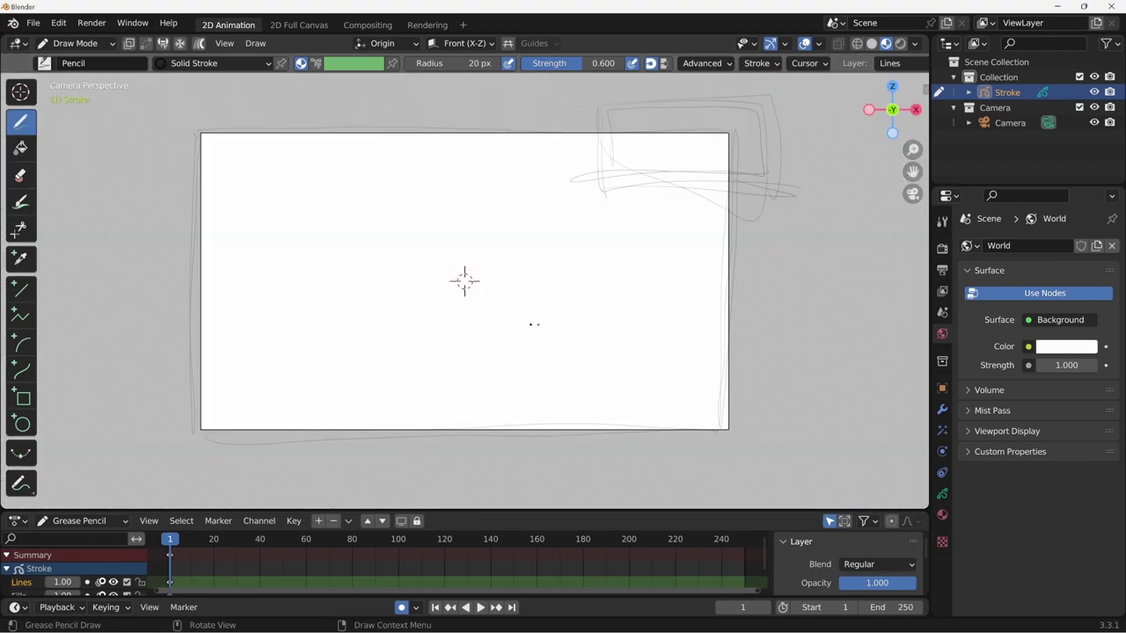
pyautogui.click(818, 43)
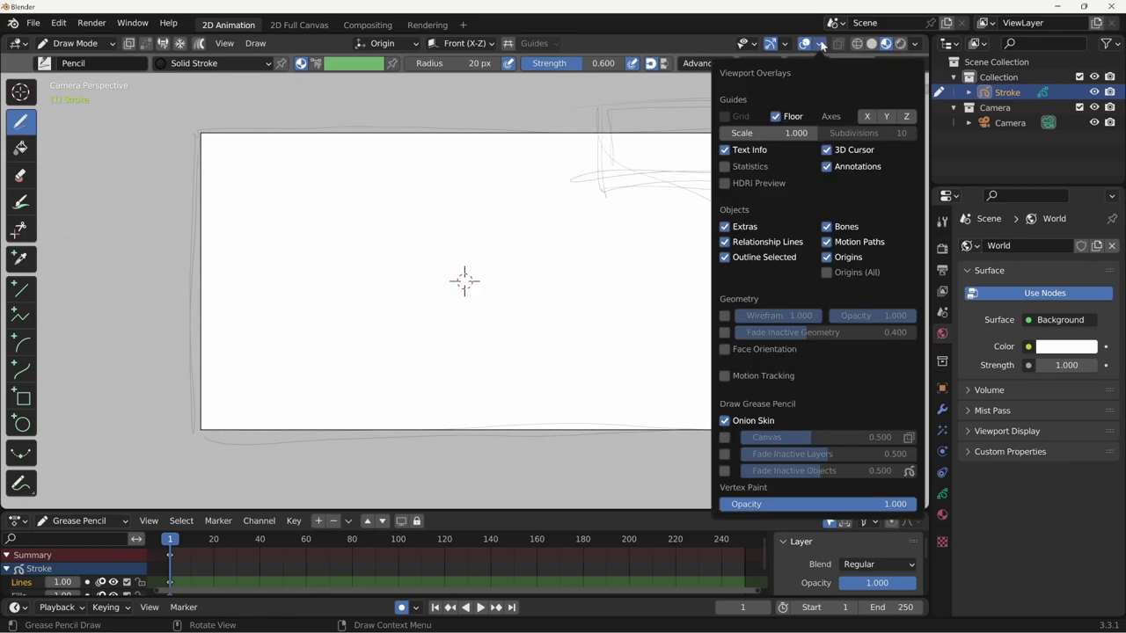
pyautogui.click(827, 150)
pyautogui.moveTo(604, 369)
pyautogui.mouseDown(button='middle')
pyautogui.moveTo(678, 389)
pyautogui.moveTo(703, 370)
pyautogui.moveTo(626, 441)
pyautogui.mouseUp(button='middle')
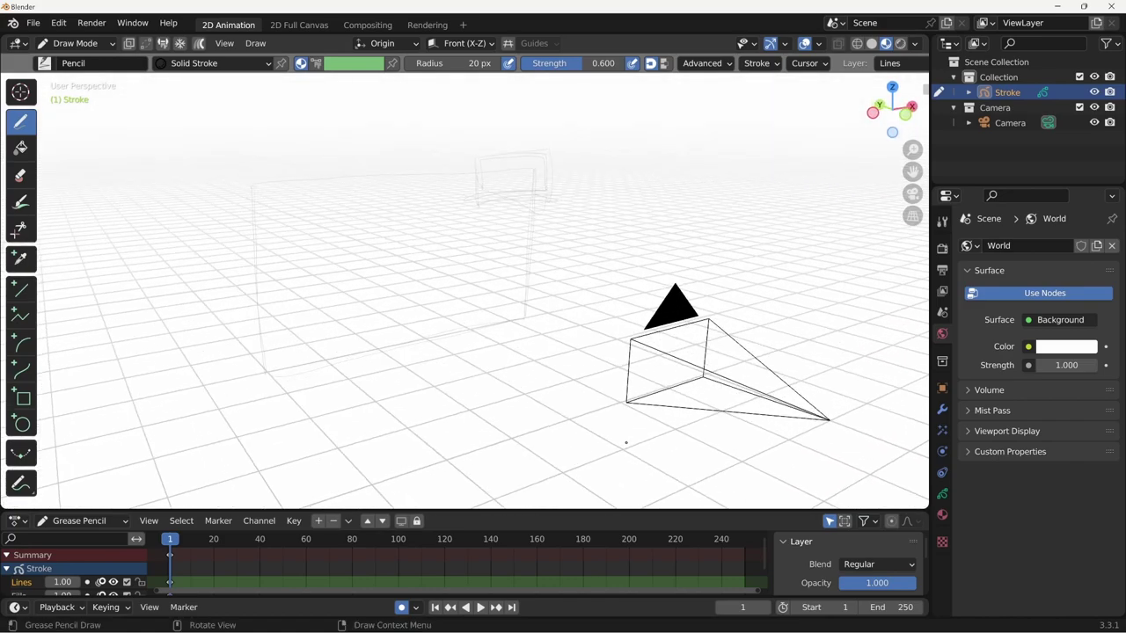
pyautogui.press('KP_0')
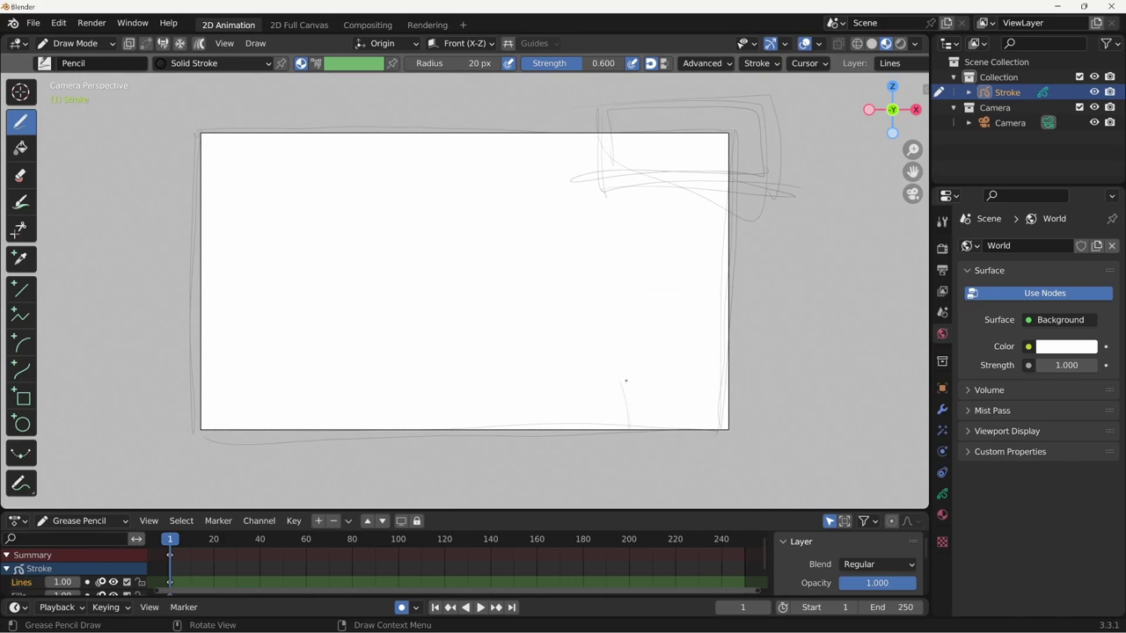
pyautogui.moveTo(625, 381); pyautogui.dragTo(612, 439)
# Box-select and delete all sketched strokes, then pick the Pen brush (radius 25 px, strength 1.000)
pyautogui.hotkey('shift', 'b')
pyautogui.moveTo(174, 472)
pyautogui.mouseDown()
pyautogui.moveTo(813, 115)
pyautogui.moveTo(804, 86)
pyautogui.mouseUp()
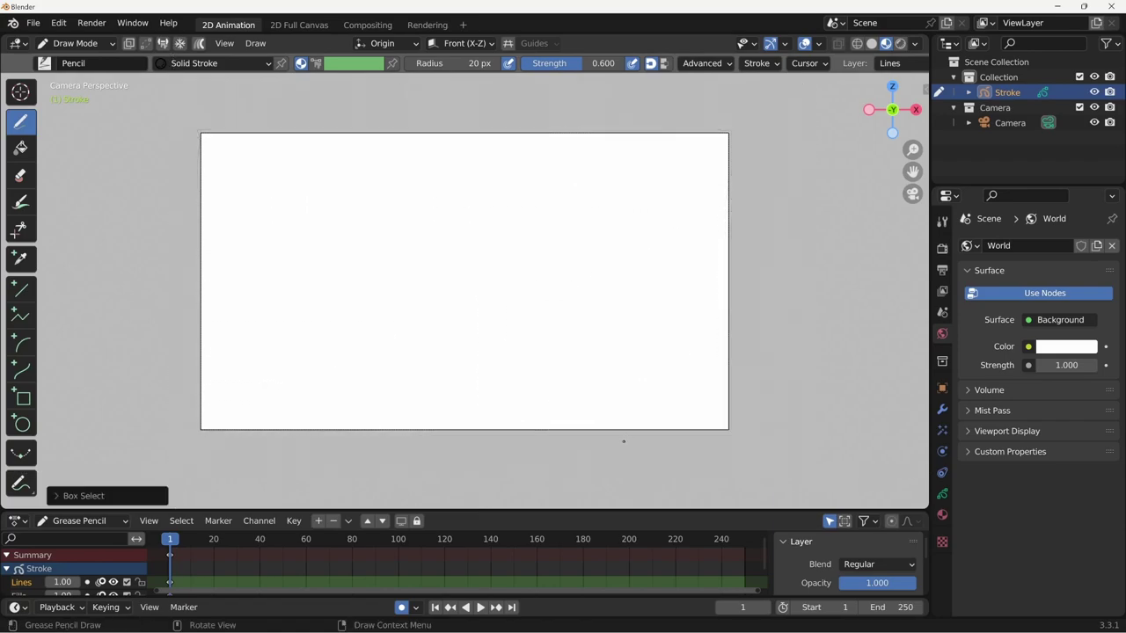
pyautogui.click(55, 66)
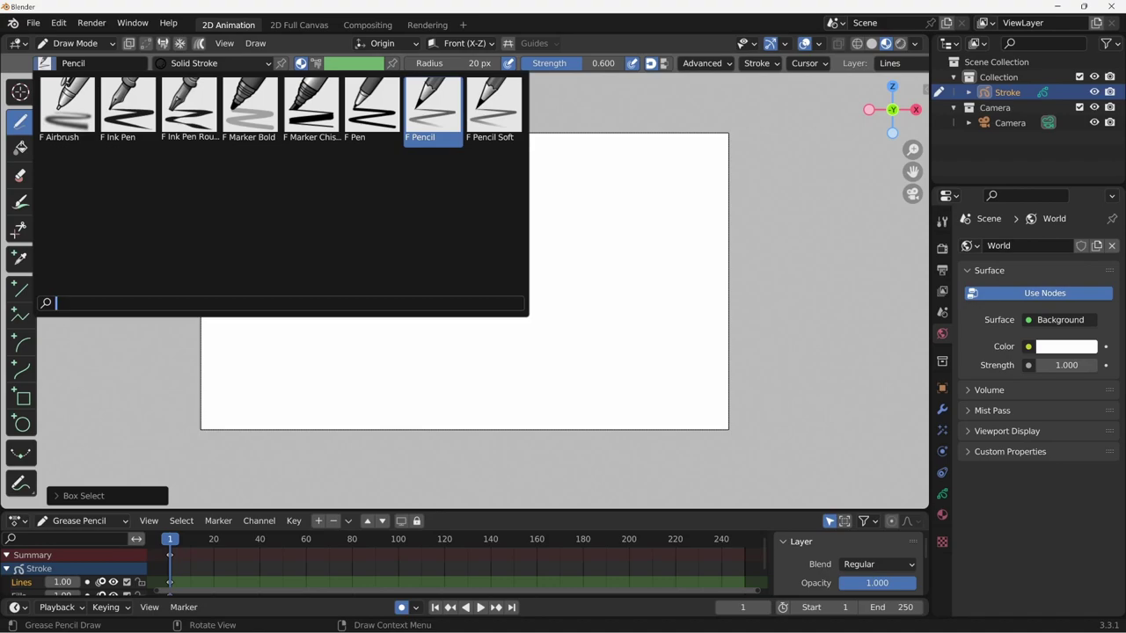
pyautogui.press('Left')
pyautogui.press('Return')
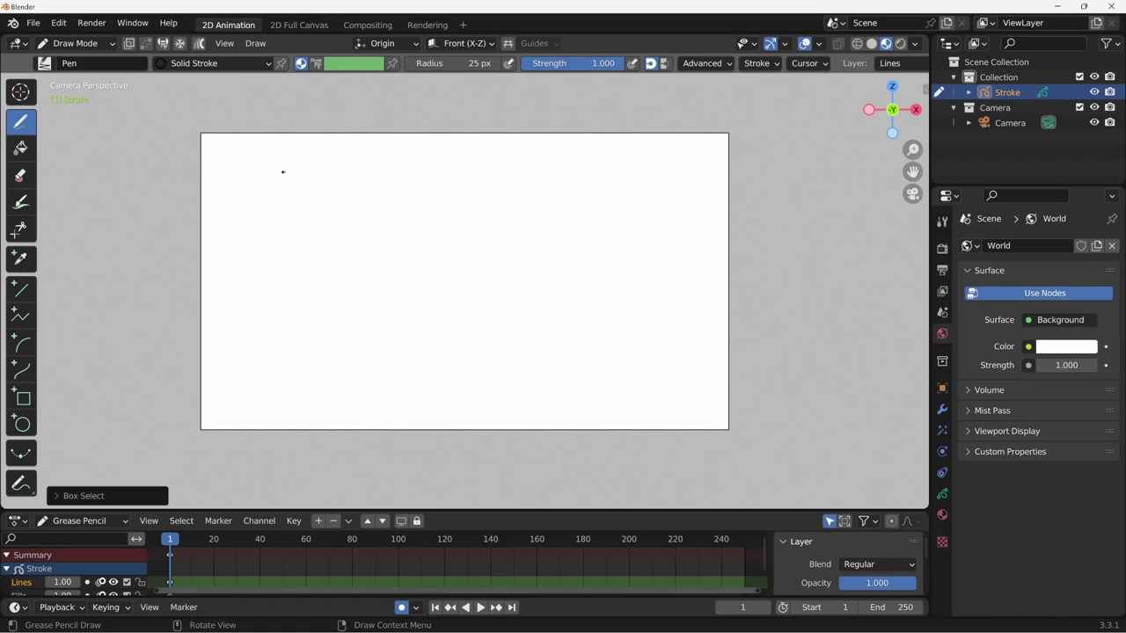
# Draw ball circles on frames 1, 3 and 5, each lower and further right, then return to frame 3
pyautogui.moveTo(274, 160); pyautogui.dragTo(276, 161)
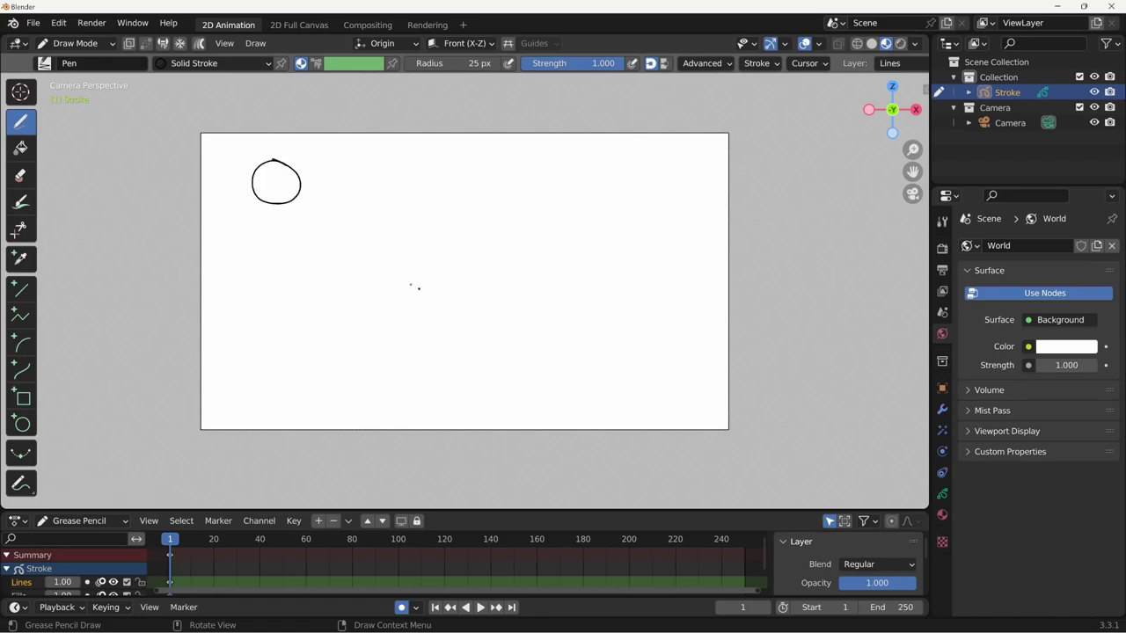
pyautogui.press('Right')
pyautogui.moveTo(315, 192); pyautogui.dragTo(303, 190)
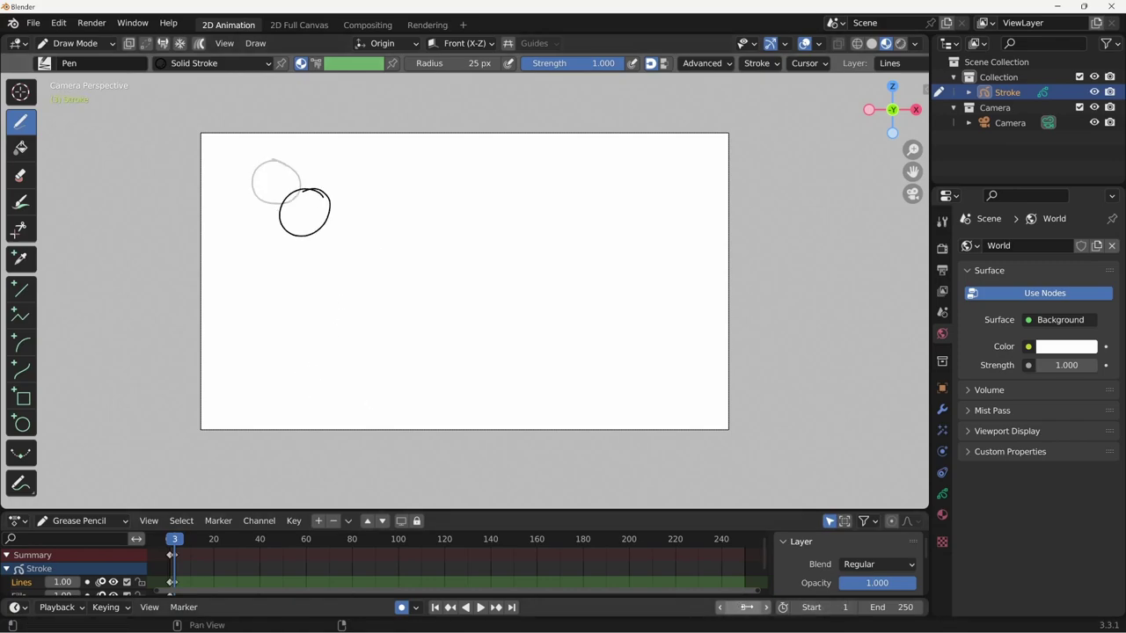
pyautogui.click(743, 607)
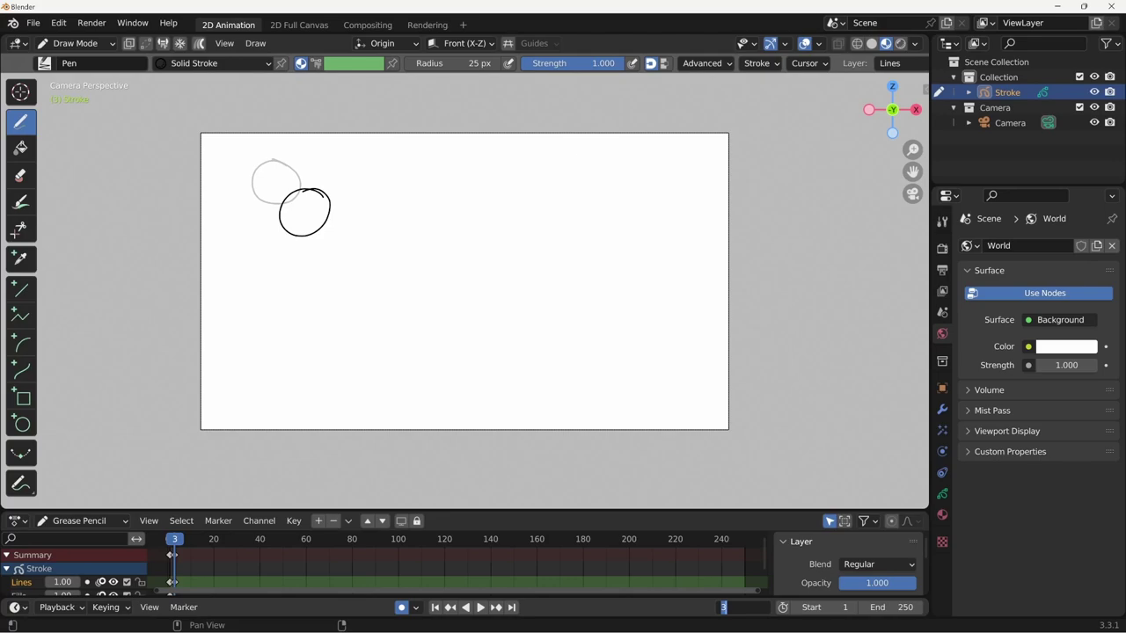
pyautogui.write('5')
pyautogui.press('Return')
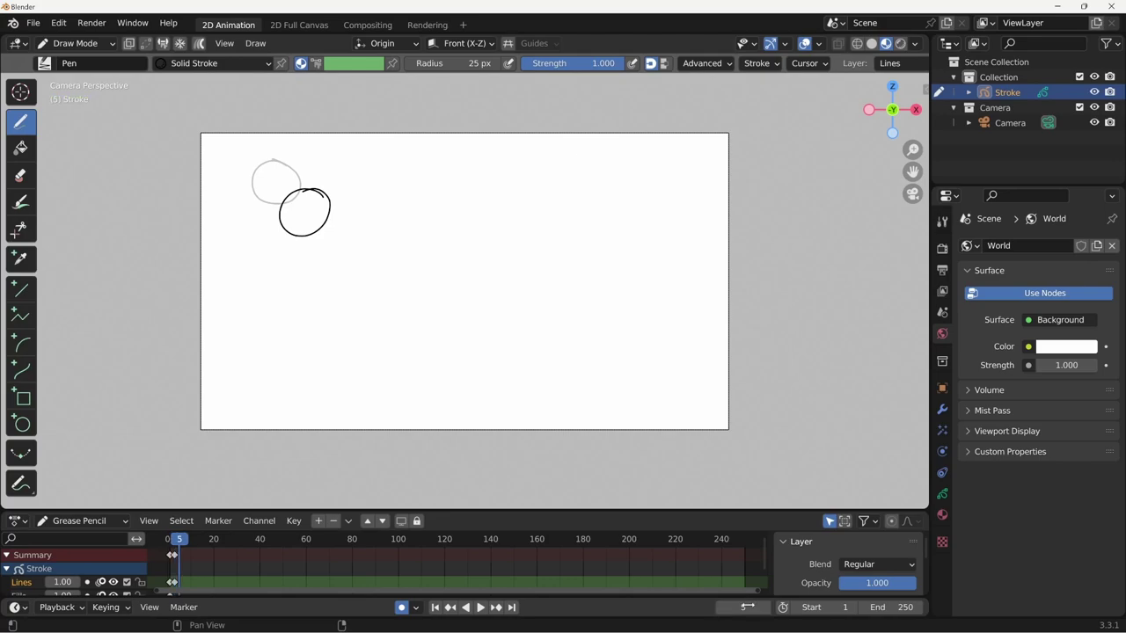
pyautogui.moveTo(355, 237); pyautogui.dragTo(352, 237)
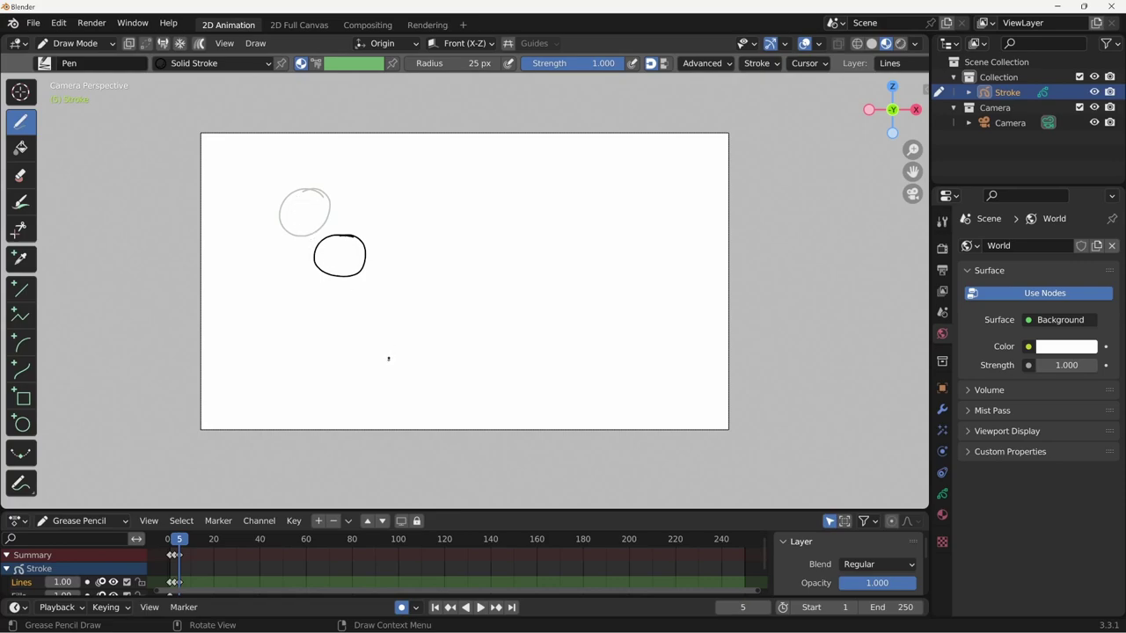
pyautogui.press('Down')
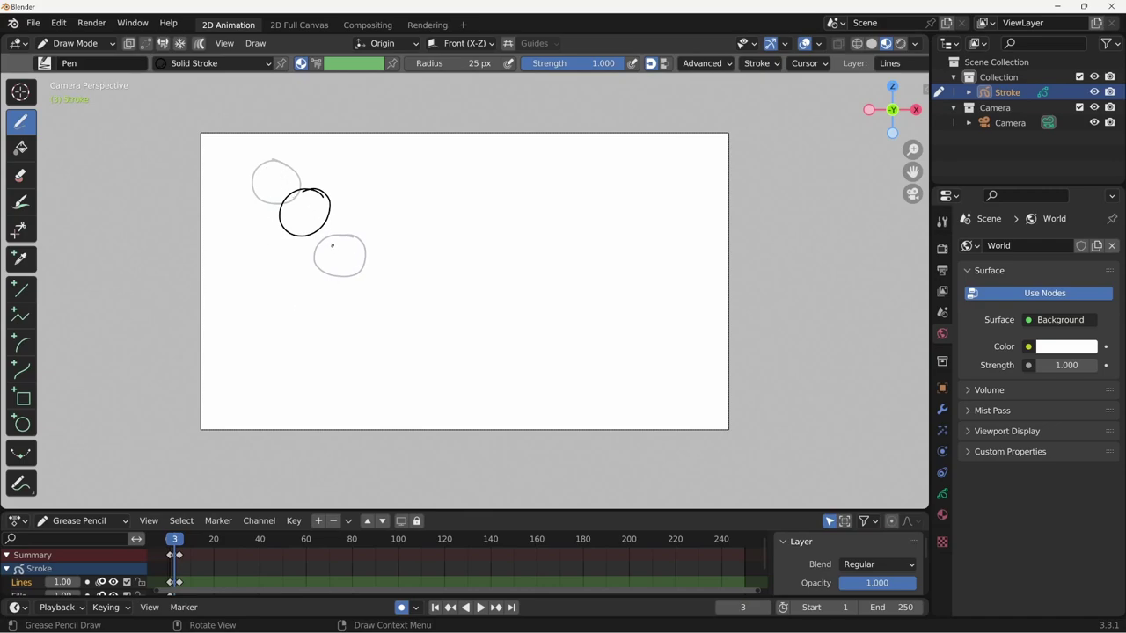
# Draw the ball on frame 7, squashed on a ground line at frame 9, and tilted rebounding on frame 11
pyautogui.press('Right')
pyautogui.press('Right')
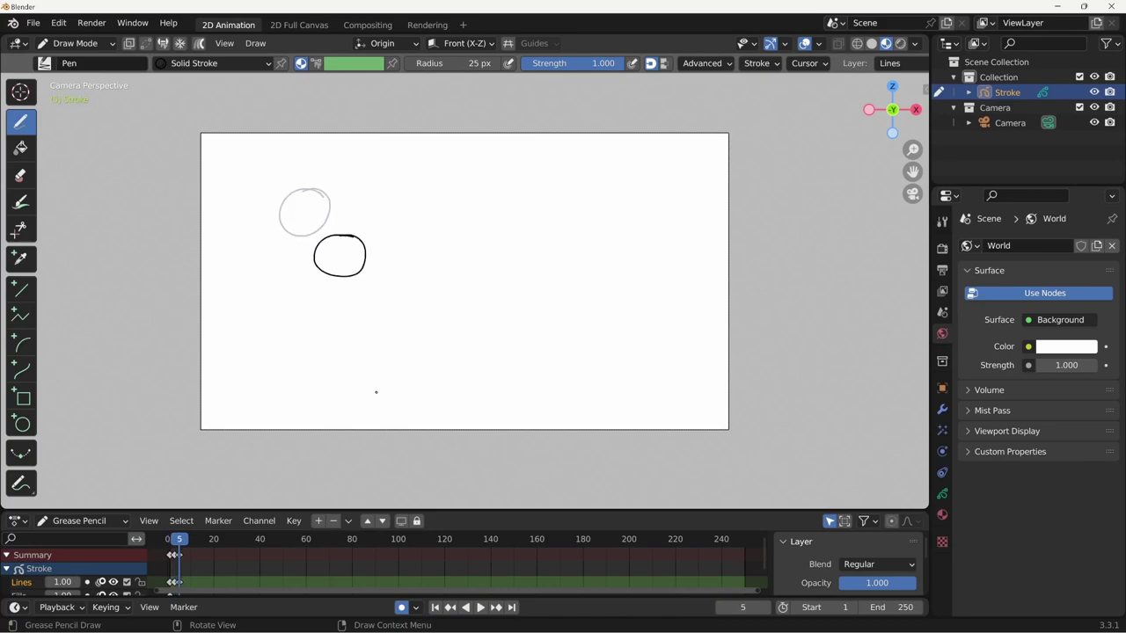
pyautogui.press('Right')
pyautogui.press('Right')
pyautogui.moveTo(390, 294); pyautogui.dragTo(407, 301)
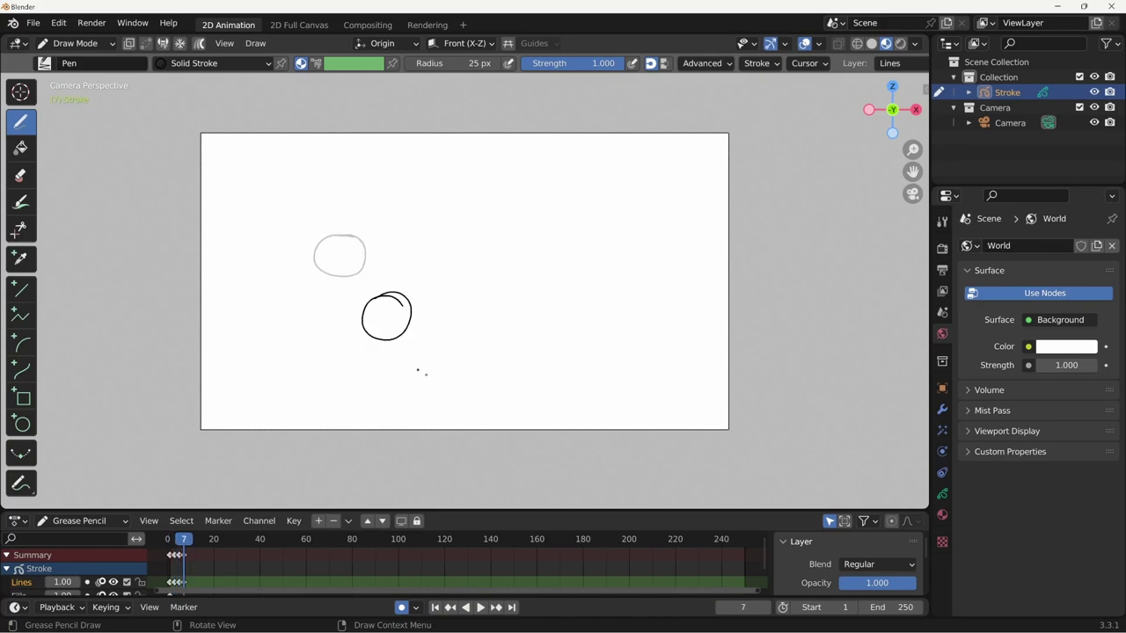
pyautogui.press('Right')
pyautogui.press('Right')
pyautogui.moveTo(425, 351); pyautogui.dragTo(427, 348)
pyautogui.moveTo(352, 381); pyautogui.dragTo(515, 379)
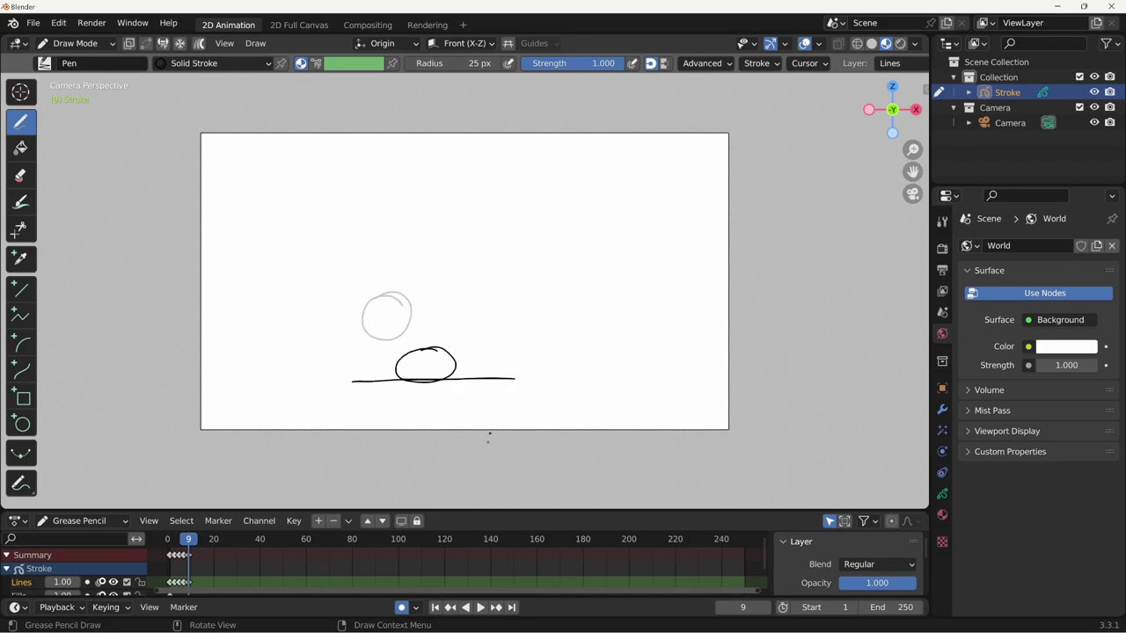
pyautogui.press('Right')
pyautogui.press('Right')
pyautogui.moveTo(466, 338); pyautogui.dragTo(419, 372)
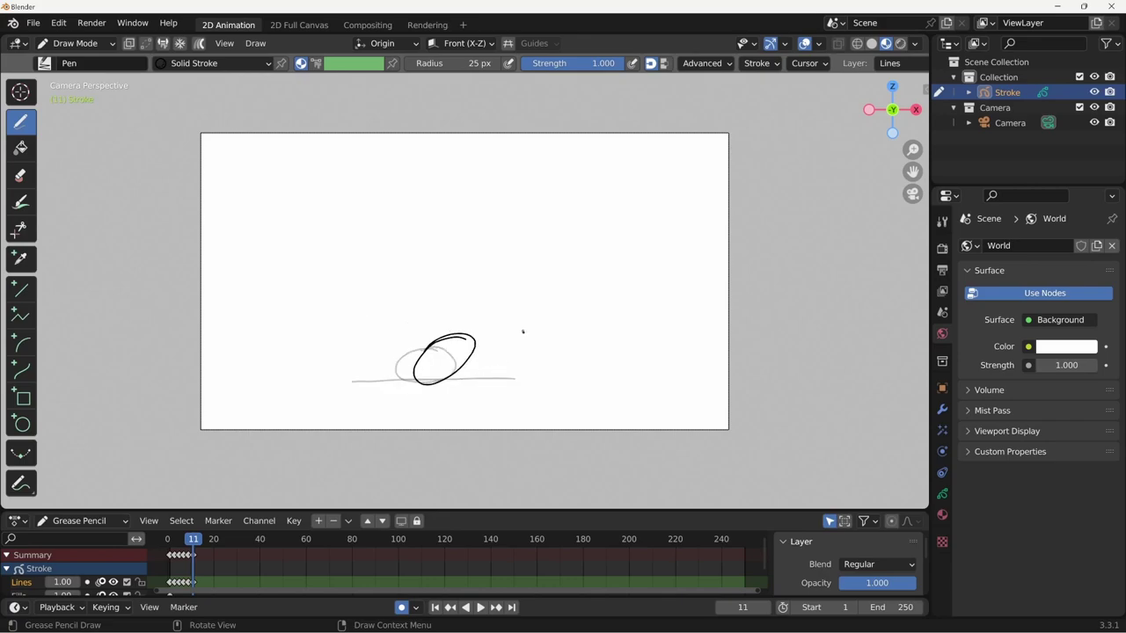
# Draw the rising ball on frames 13, 15 and 17 toward the top-right, then step back to frame 6
pyautogui.press('Right')
pyautogui.press('Right')
pyautogui.moveTo(519, 296); pyautogui.dragTo(522, 299)
pyautogui.press('Right')
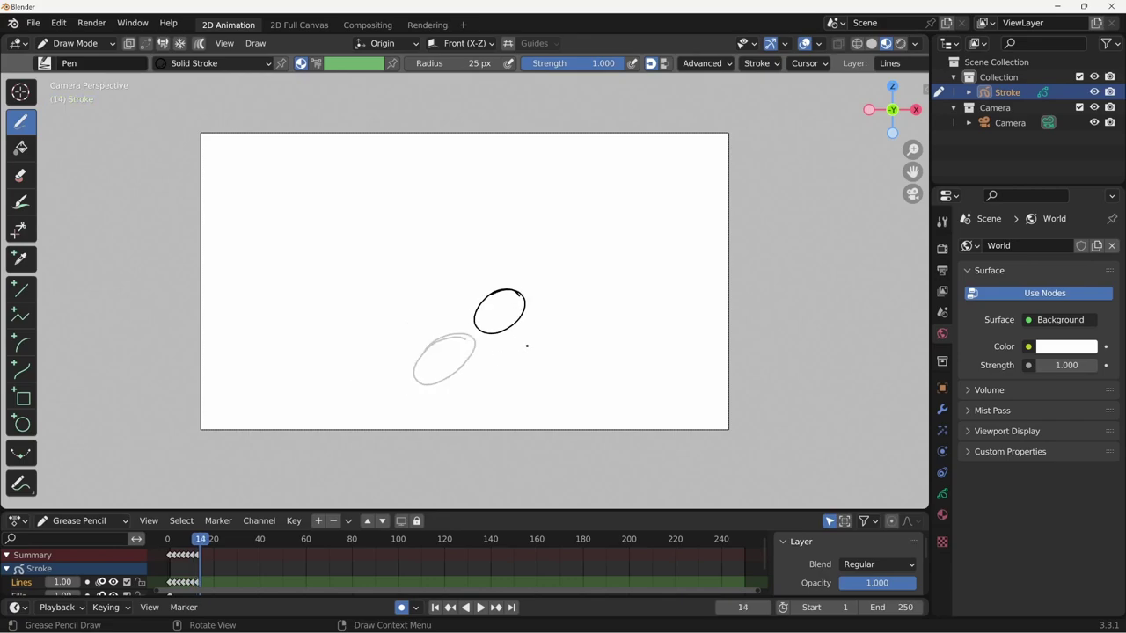
pyautogui.press('Right')
pyautogui.moveTo(569, 251)
pyautogui.mouseDown()
pyautogui.moveTo(568, 281)
pyautogui.moveTo(572, 251)
pyautogui.mouseUp()
pyautogui.press('Right')
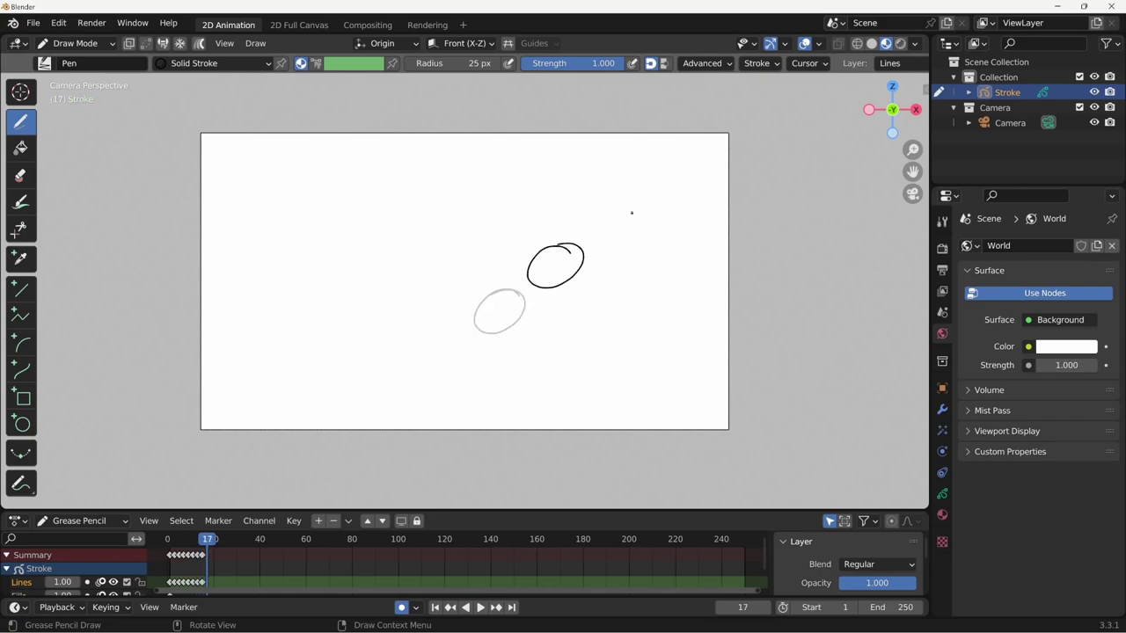
pyautogui.press('Right')
pyautogui.moveTo(649, 210); pyautogui.dragTo(651, 213)
pyautogui.press('Left')
pyautogui.press('Left')
pyautogui.press('Left')
pyautogui.press('Left')
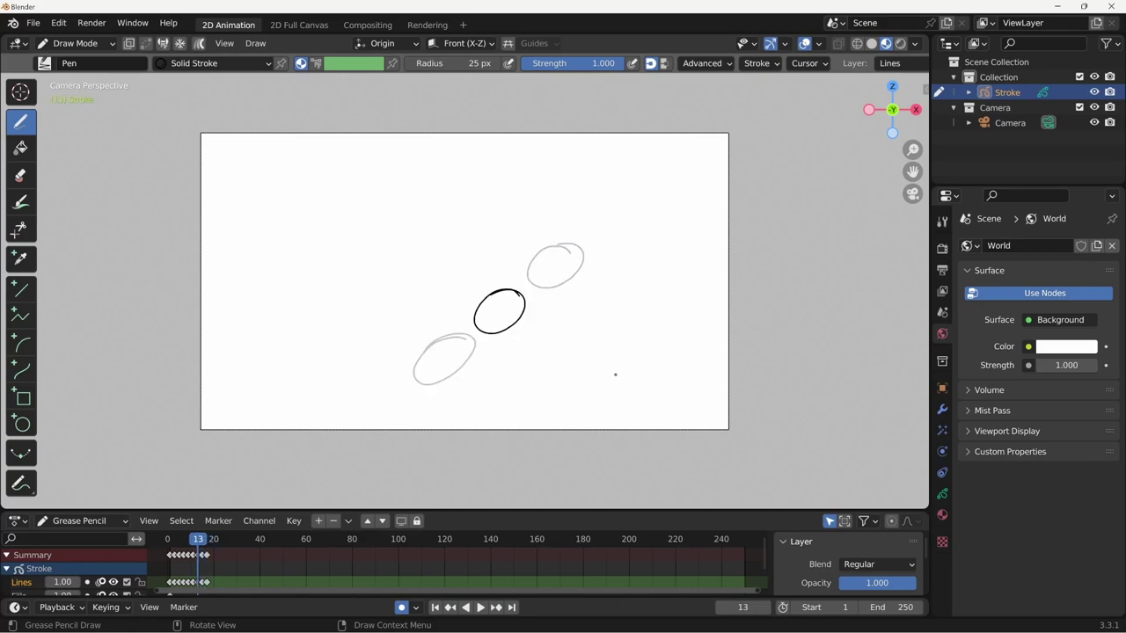
pyautogui.press('Left')
pyautogui.press('Left')
pyautogui.press('Left')
pyautogui.press('Left')
pyautogui.press('Left')
pyautogui.press('Left')
pyautogui.press('Left')
pyautogui.press('Left')
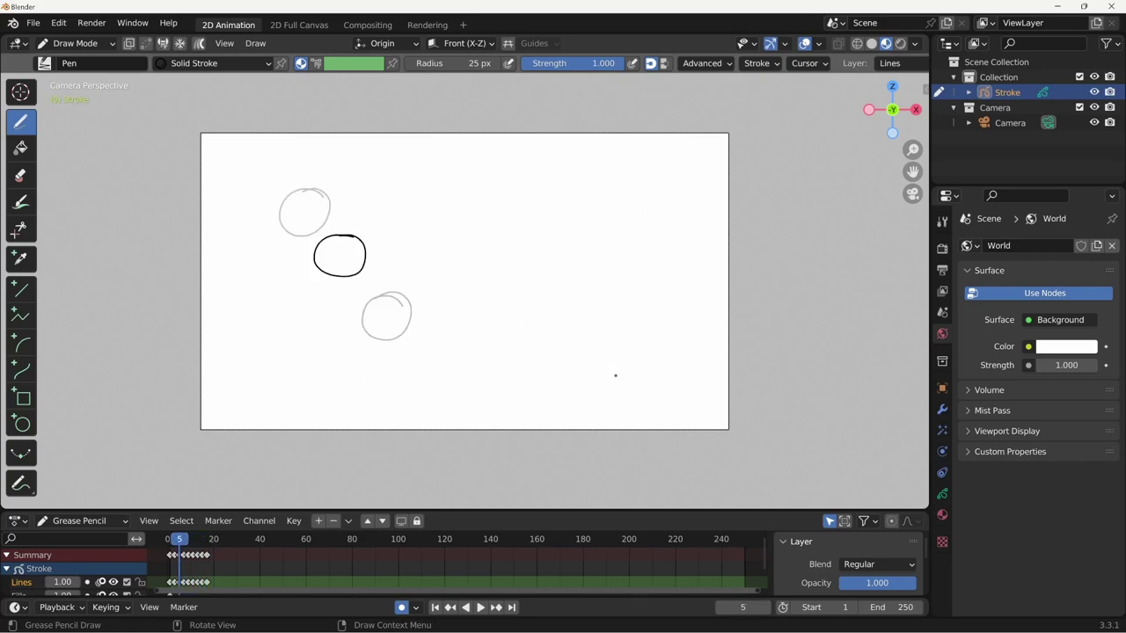
pyautogui.press('Left')
pyautogui.press('Right')
pyautogui.press('Right')
pyautogui.click(819, 43)
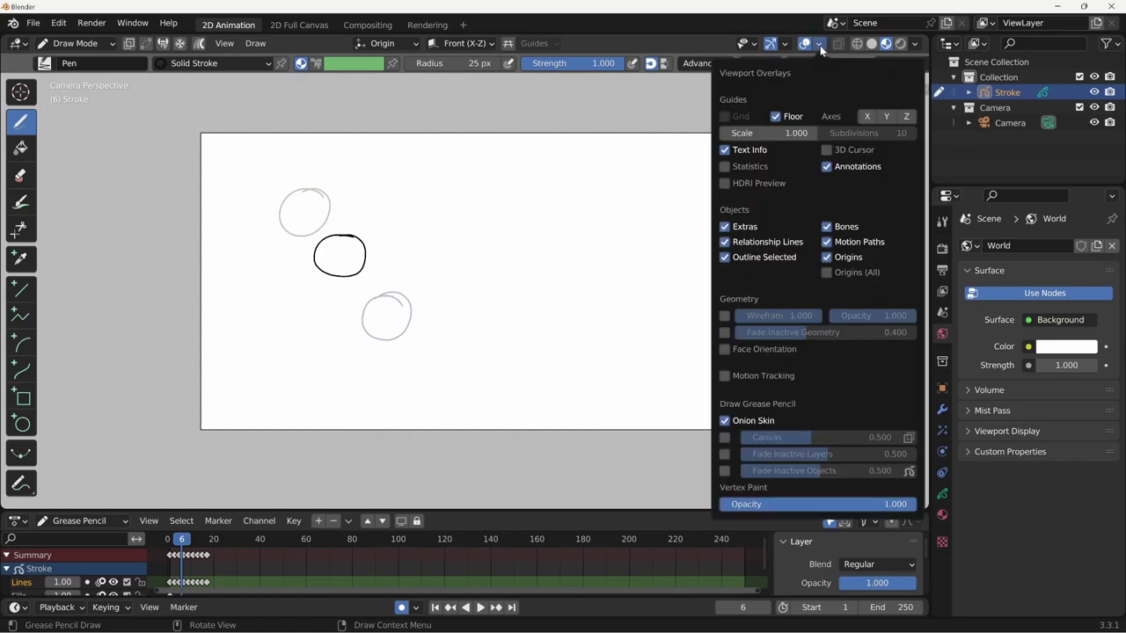
pyautogui.click(725, 421)
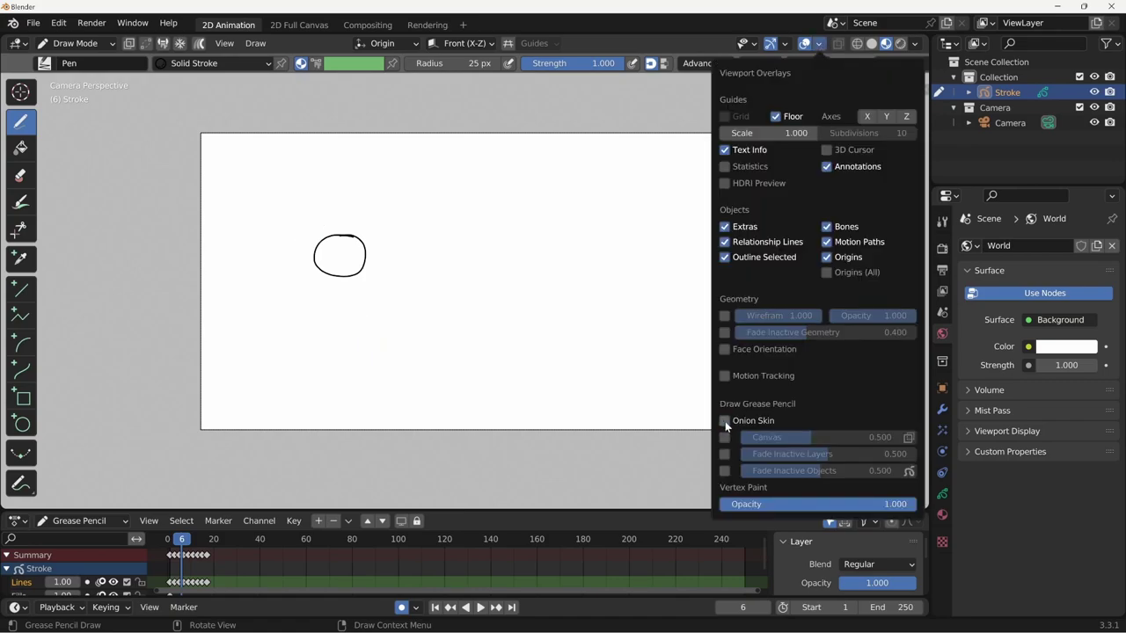
pyautogui.click(724, 421)
pyautogui.click(725, 421)
pyautogui.click(725, 421)
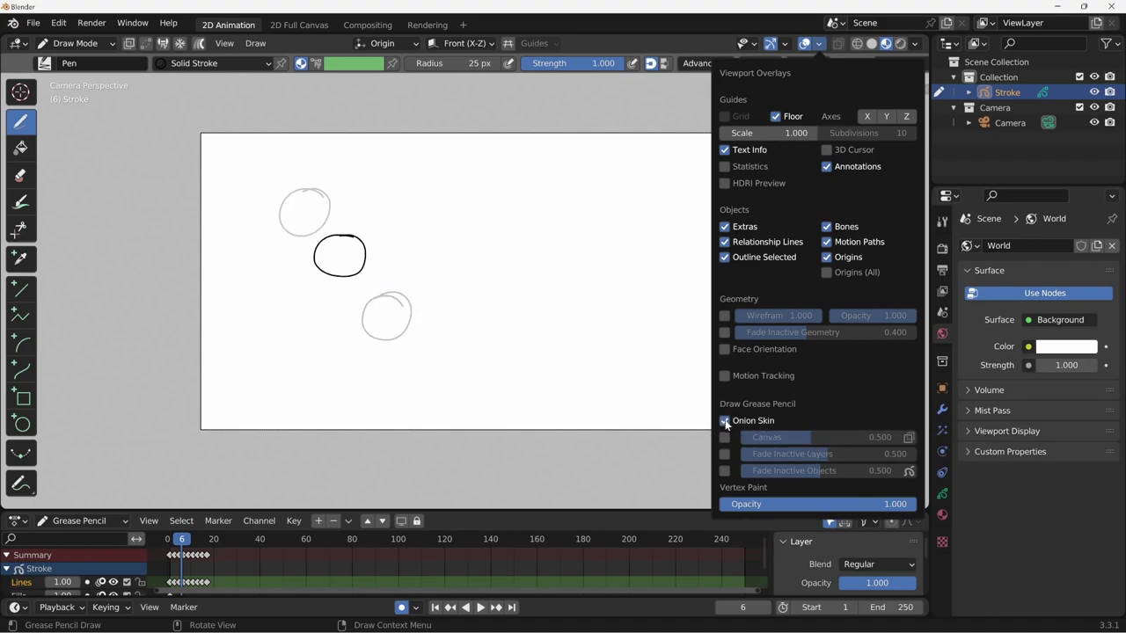
pyautogui.click(724, 422)
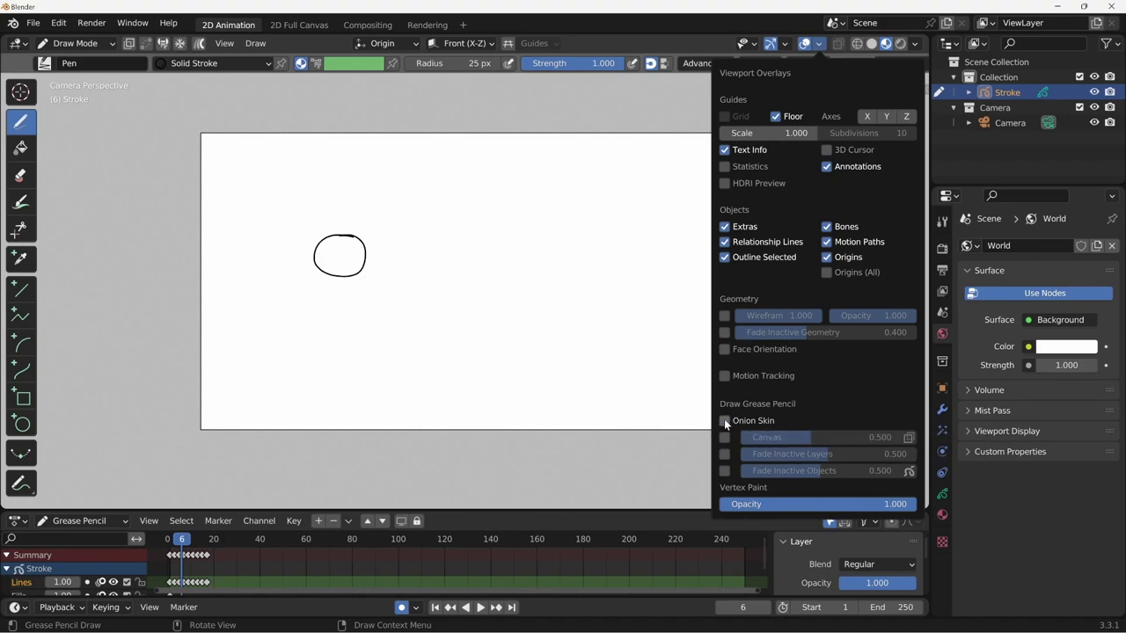
pyautogui.click(725, 421)
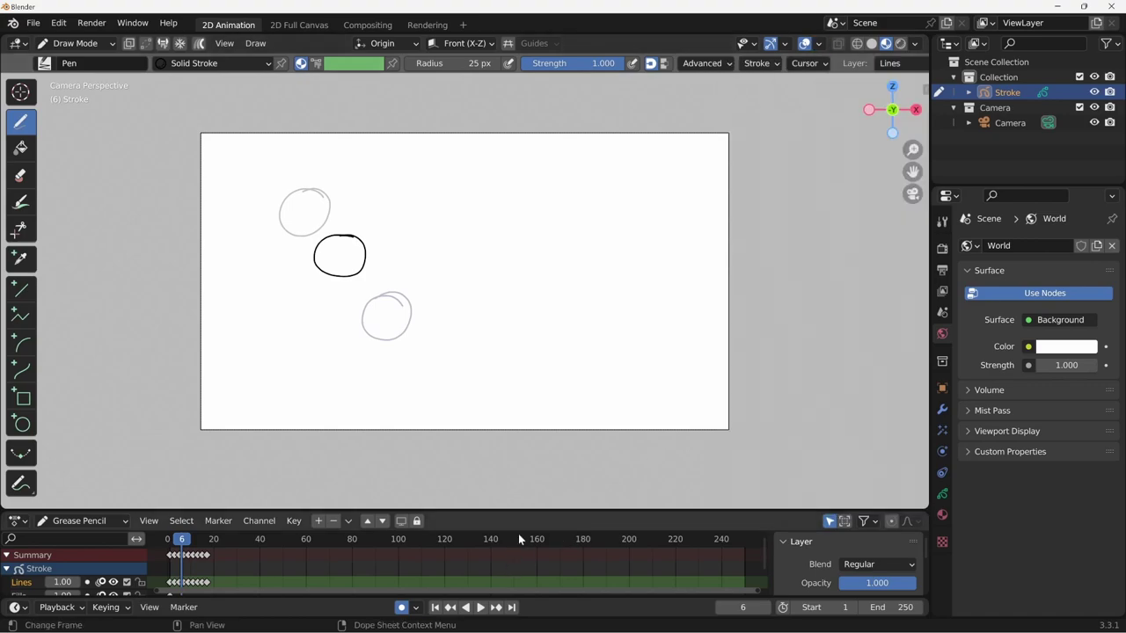
# Scrub forward to about frame 18 and briefly preview the bouncing-ball animation
pyautogui.moveTo(183, 538); pyautogui.dragTo(209, 540)
pyautogui.press('space')
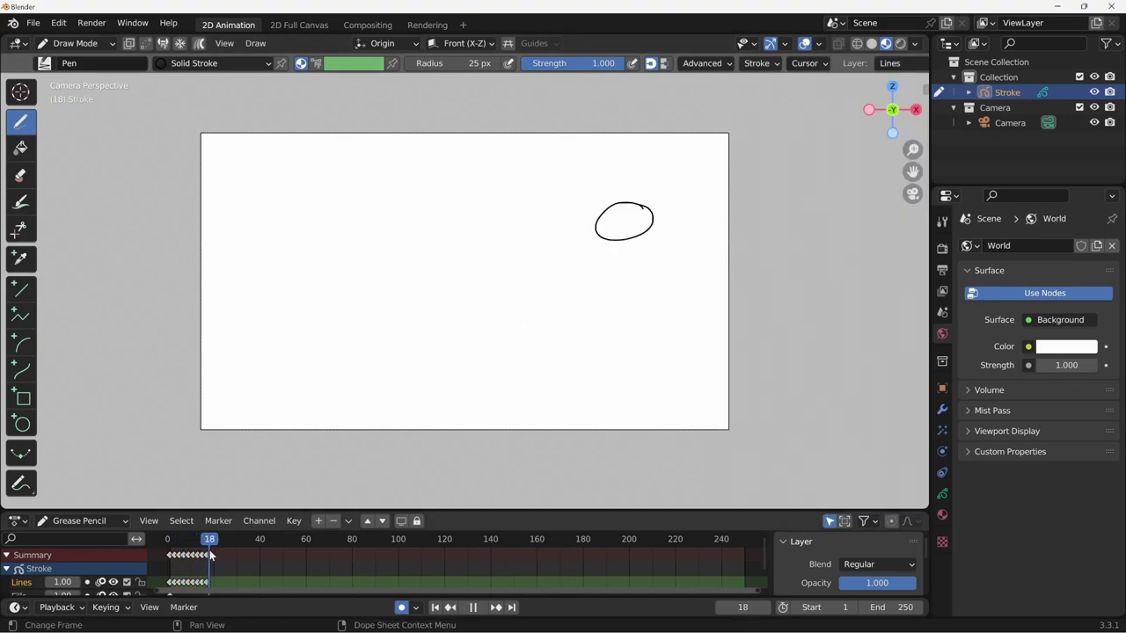
pyautogui.press('space')
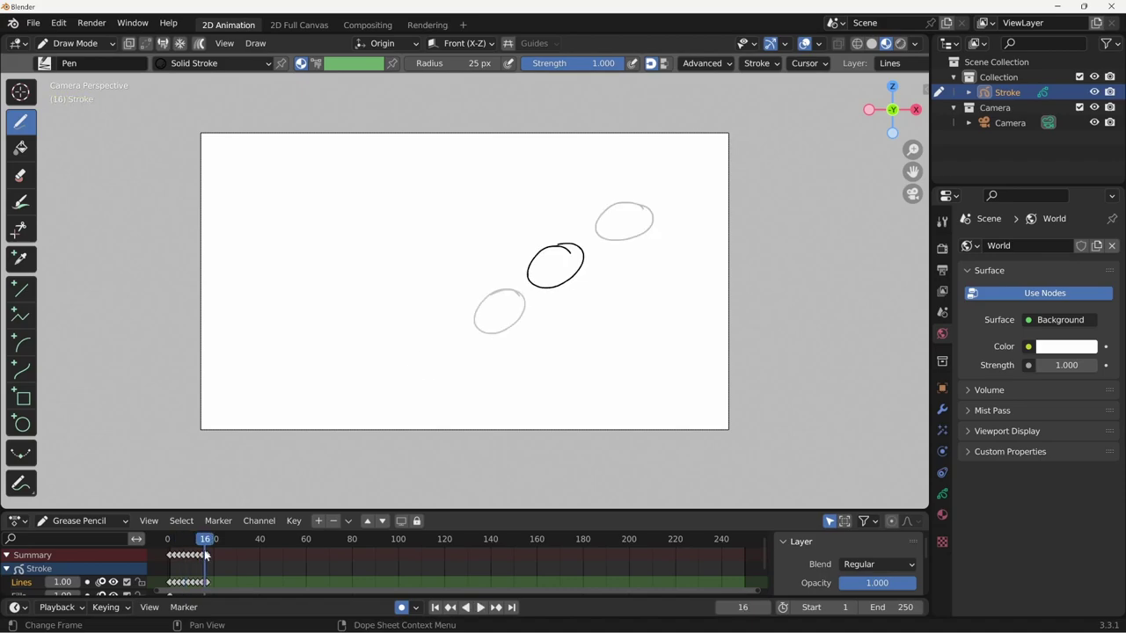
# Change the playback End frame from 250 to 20 and play the 20-frame animation once
pyautogui.doubleClick(897, 607)
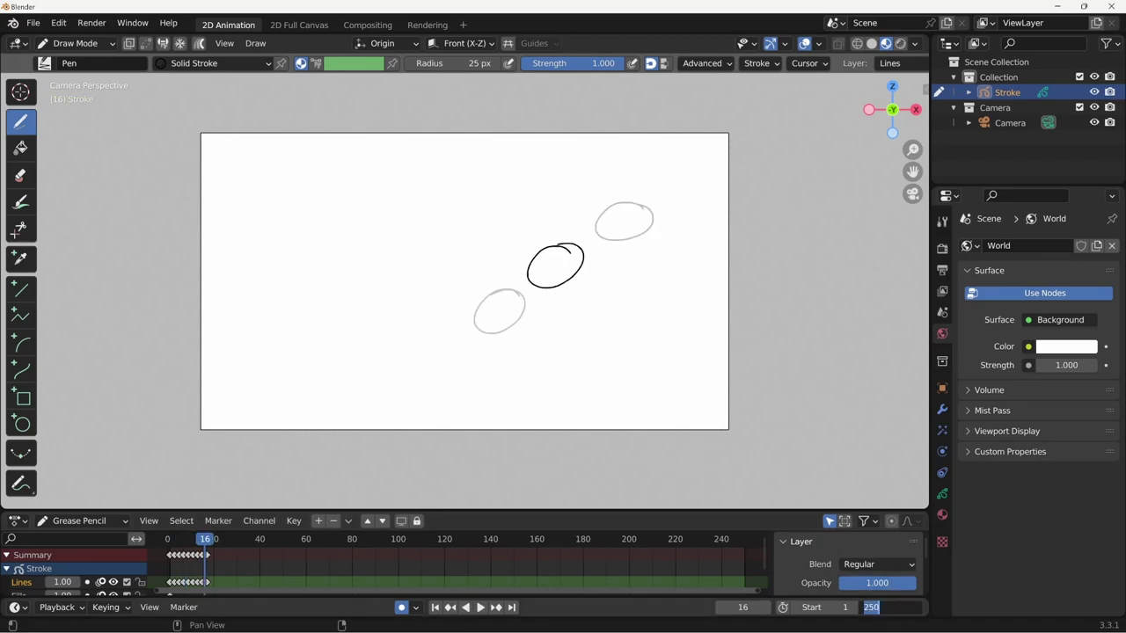
pyautogui.write('50')
pyautogui.press('BackSpace')
pyautogui.press('BackSpace')
pyautogui.write('20')
pyautogui.press('Return')
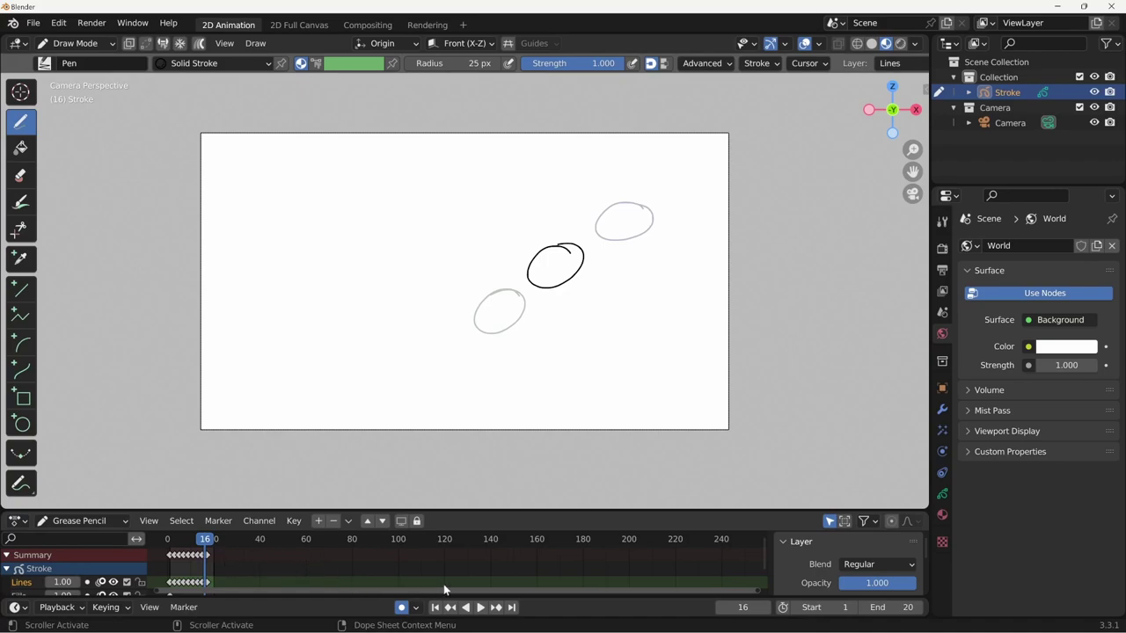
pyautogui.click(480, 606)
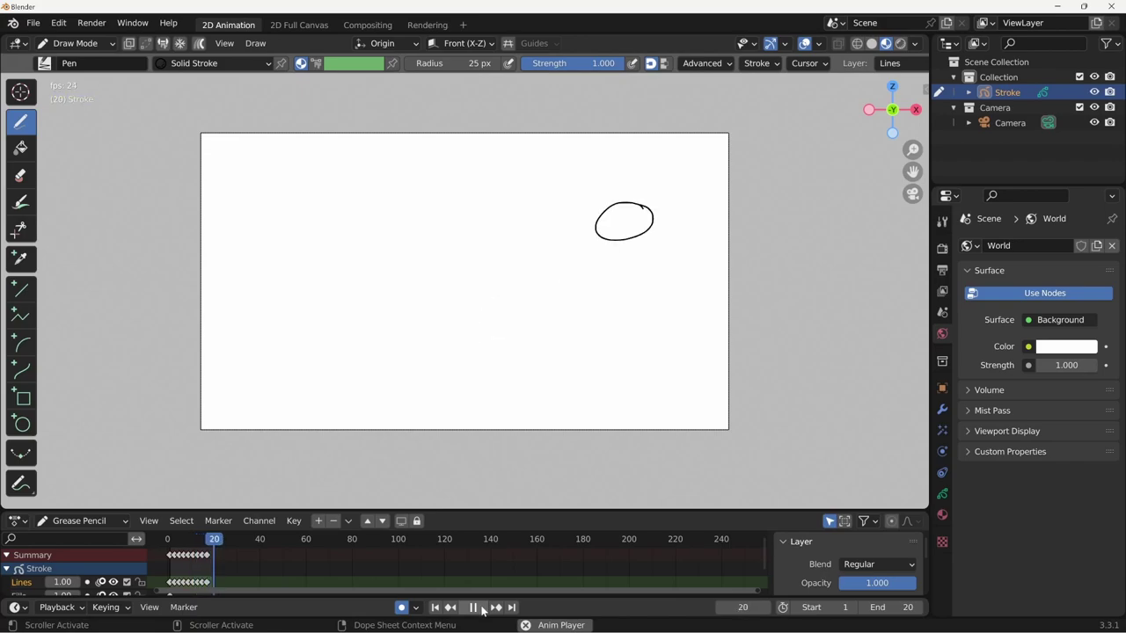
pyautogui.click(480, 608)
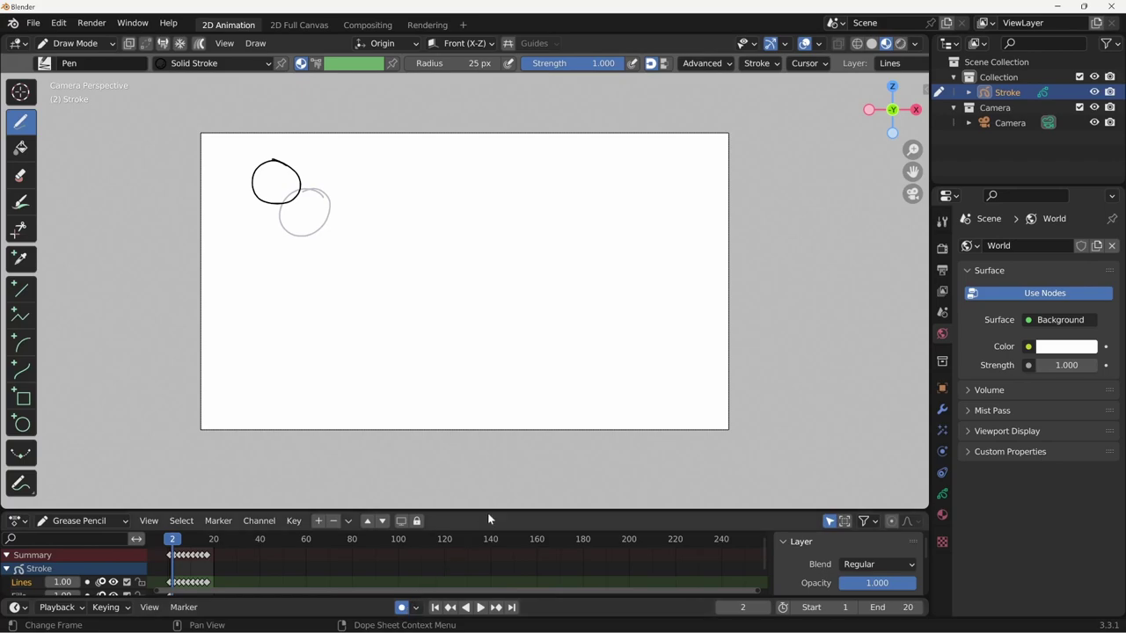
# Step through the ball keyframes from frame 2, past the squash at frame 10, to frame 19
pyautogui.press('Up')
pyautogui.press('Up')
pyautogui.press('Up')
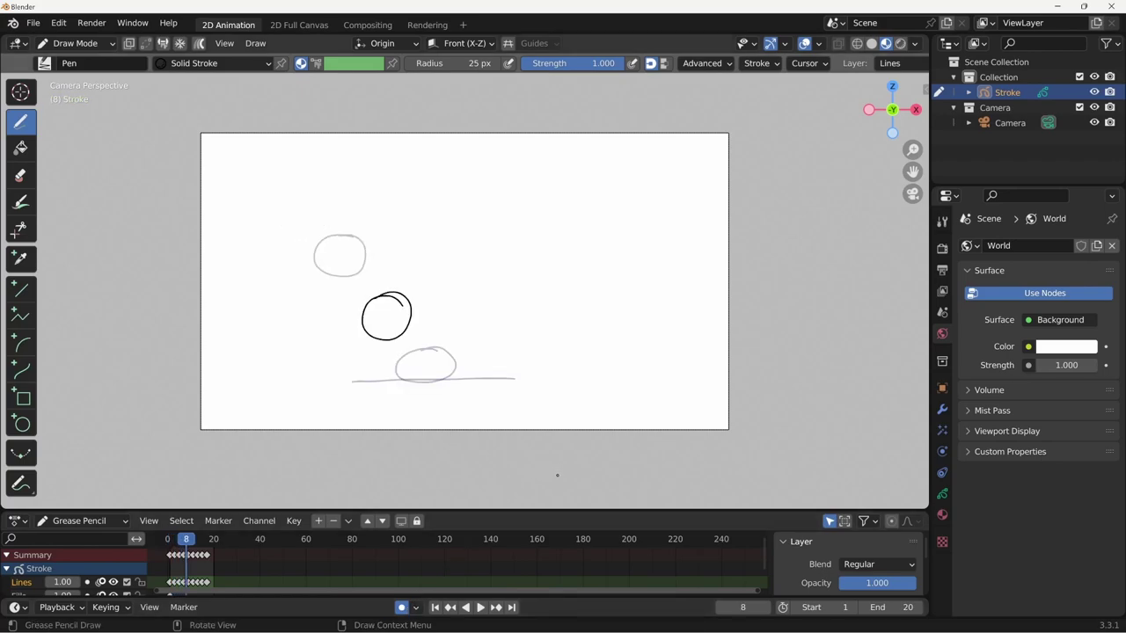
pyautogui.press('Up')
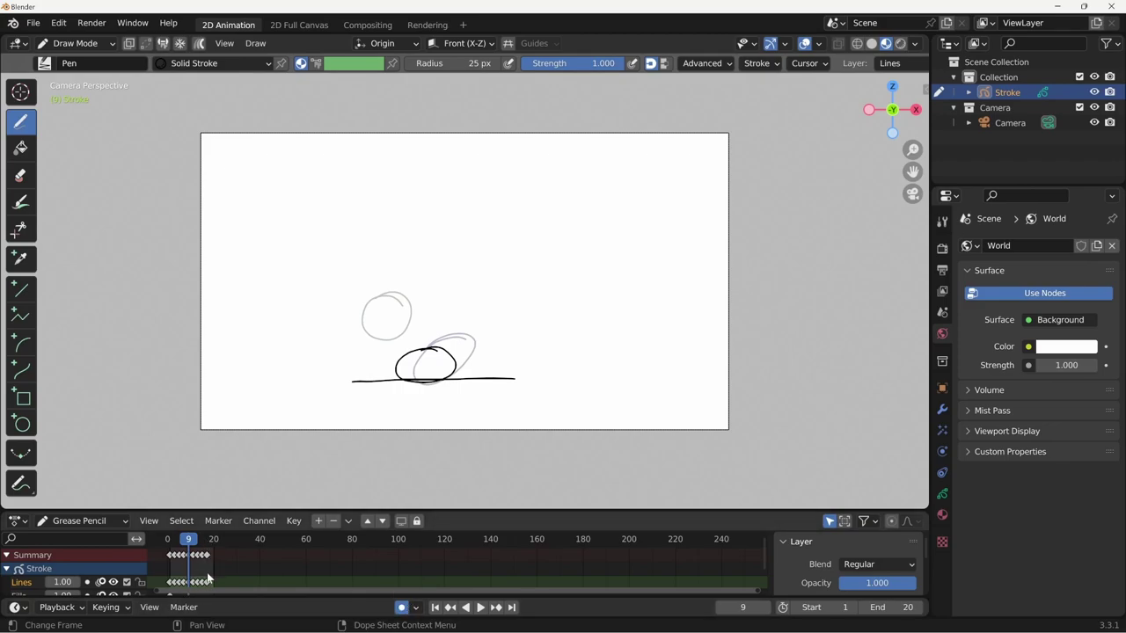
pyautogui.press('Up')
pyautogui.press('Up')
pyautogui.press('Up')
pyautogui.press('Up')
pyautogui.press('Up')
pyautogui.press('Up')
pyautogui.press('Up')
pyautogui.press('Up')
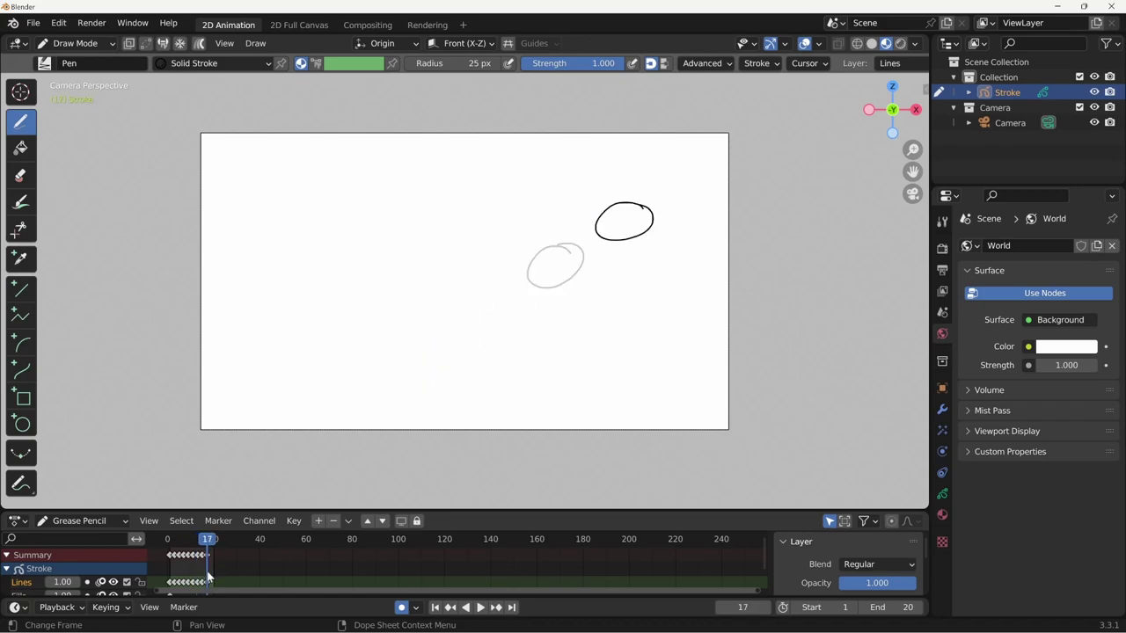
pyautogui.press('Up')
pyautogui.press('Up')
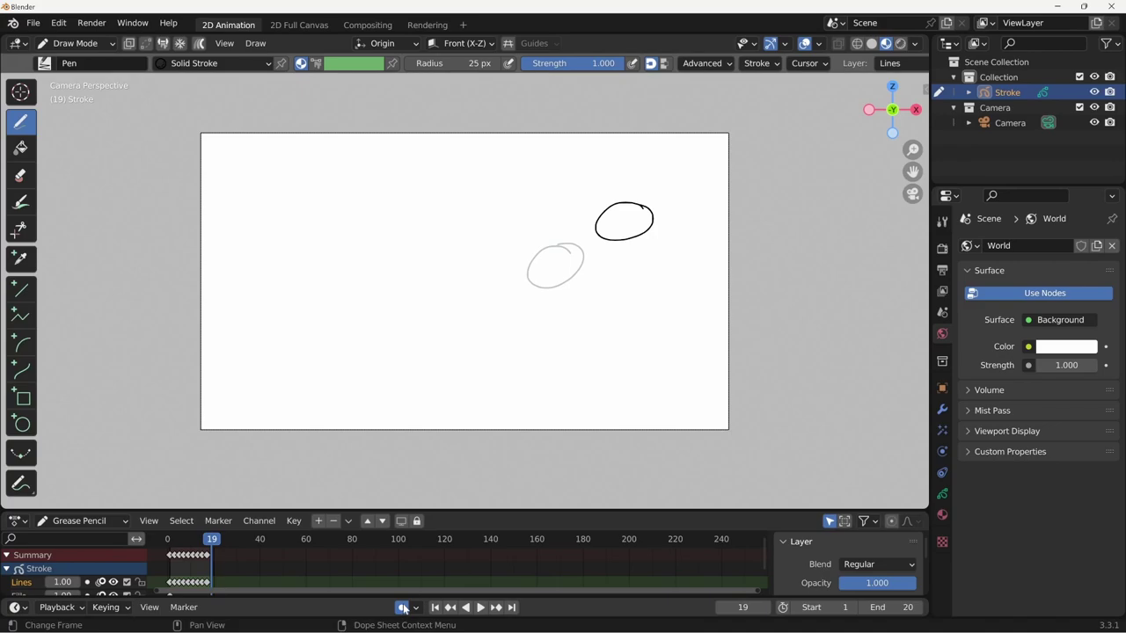
# Draw the frame 19 ball near the top-right corner, redrawing it after one undo
pyautogui.moveTo(709, 177); pyautogui.dragTo(675, 187)
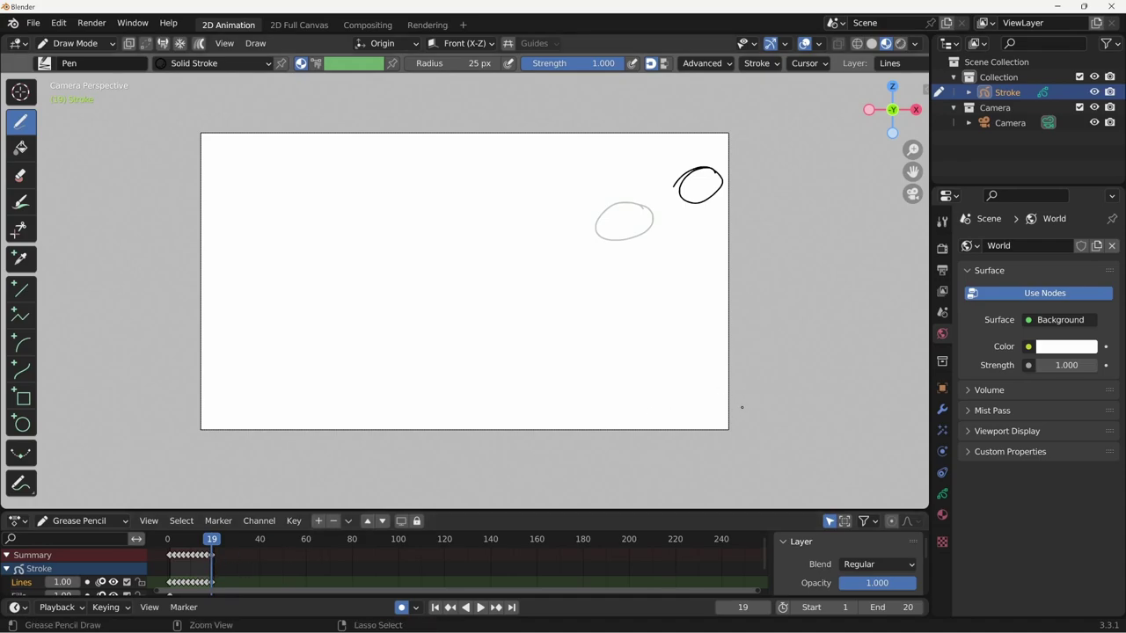
pyautogui.hotkey('ctrl', 'z')
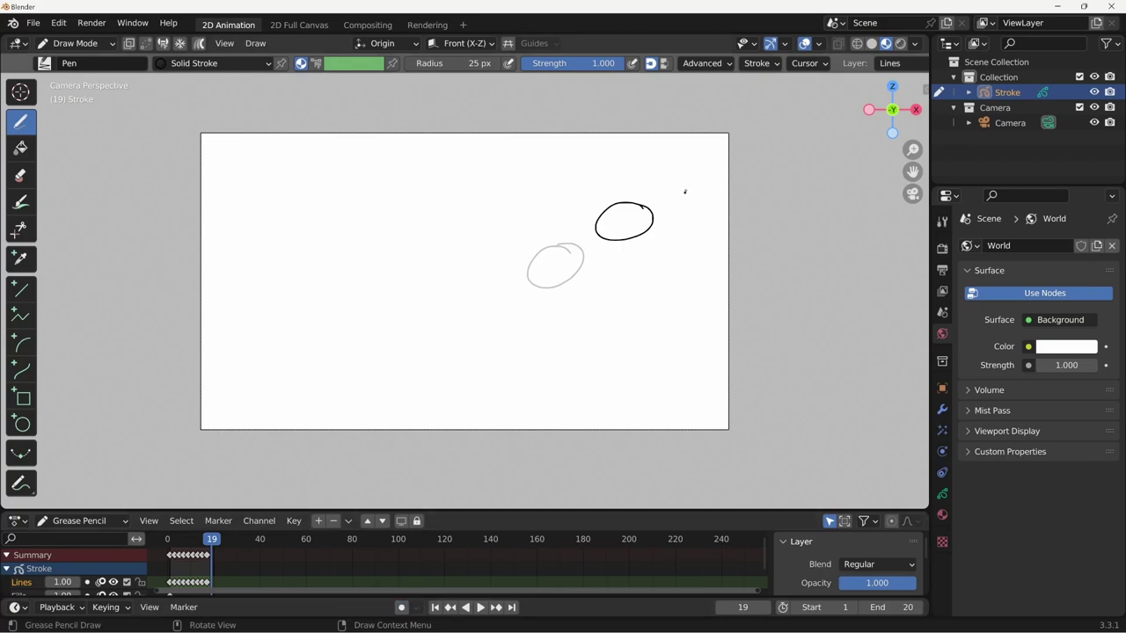
pyautogui.moveTo(700, 172); pyautogui.dragTo(714, 208)
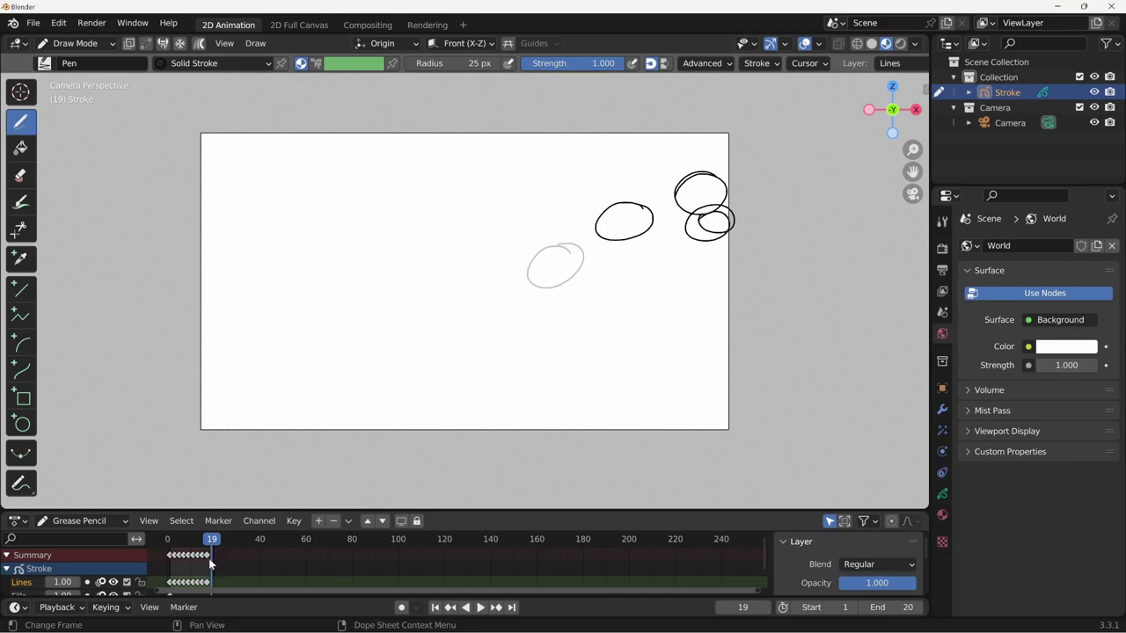
# Step back through frames 17 and 15 to review the bounce at frame 10
pyautogui.press('Left')
pyautogui.press('Left')
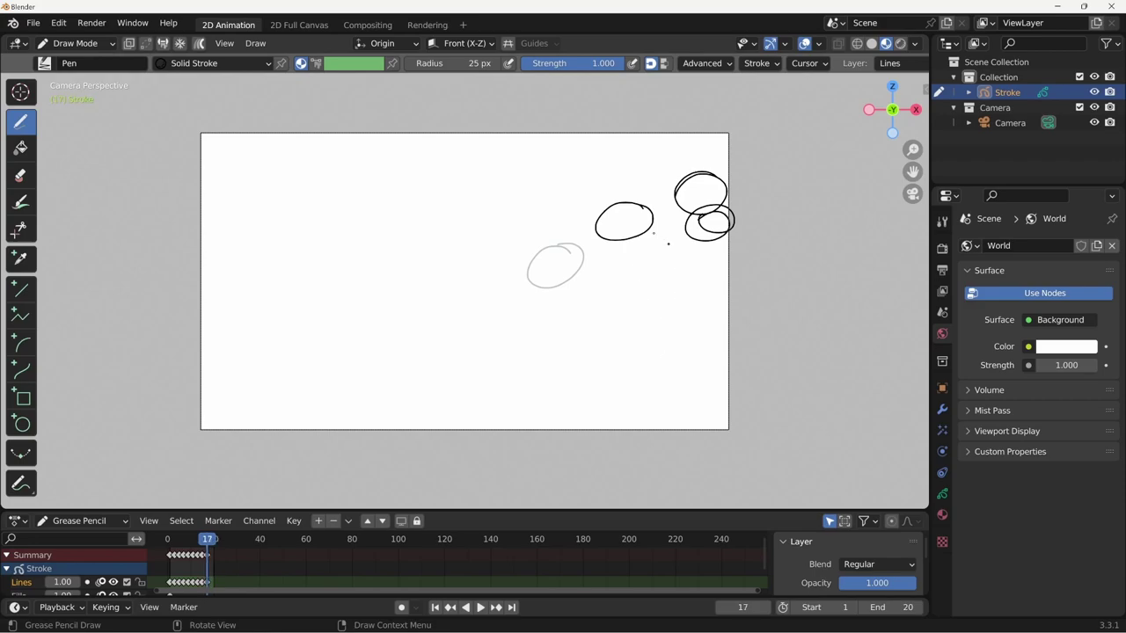
pyautogui.press('Left')
pyautogui.press('Left')
pyautogui.press('Left')
pyautogui.press('Left')
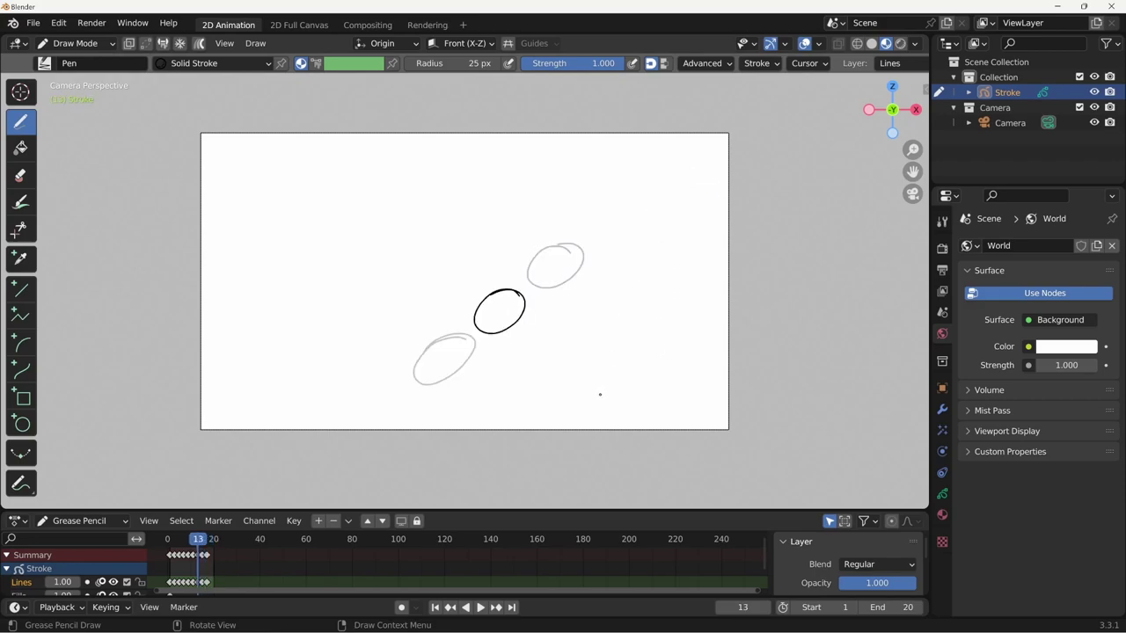
pyautogui.press('Left')
pyautogui.press('Left')
pyautogui.press('Left')
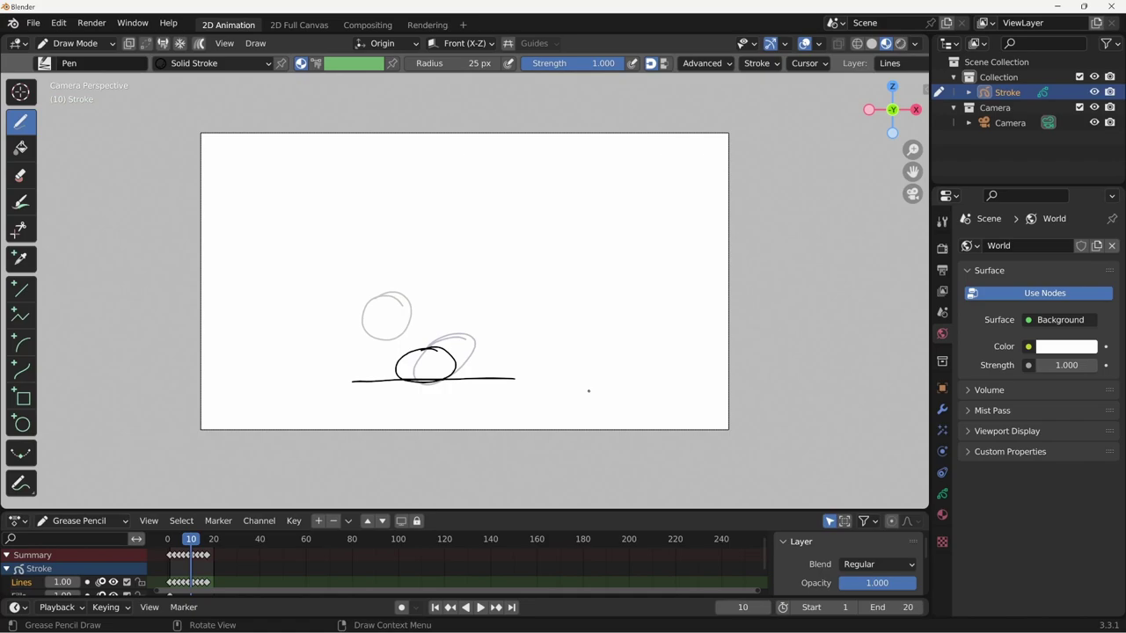